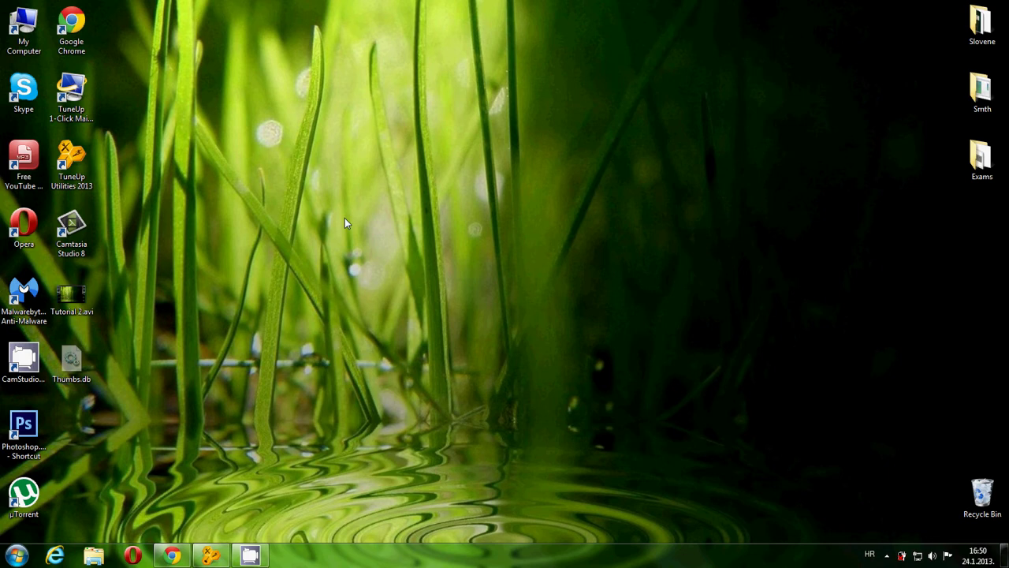
{"action": "right_click", "coordinate": [335, 188]}
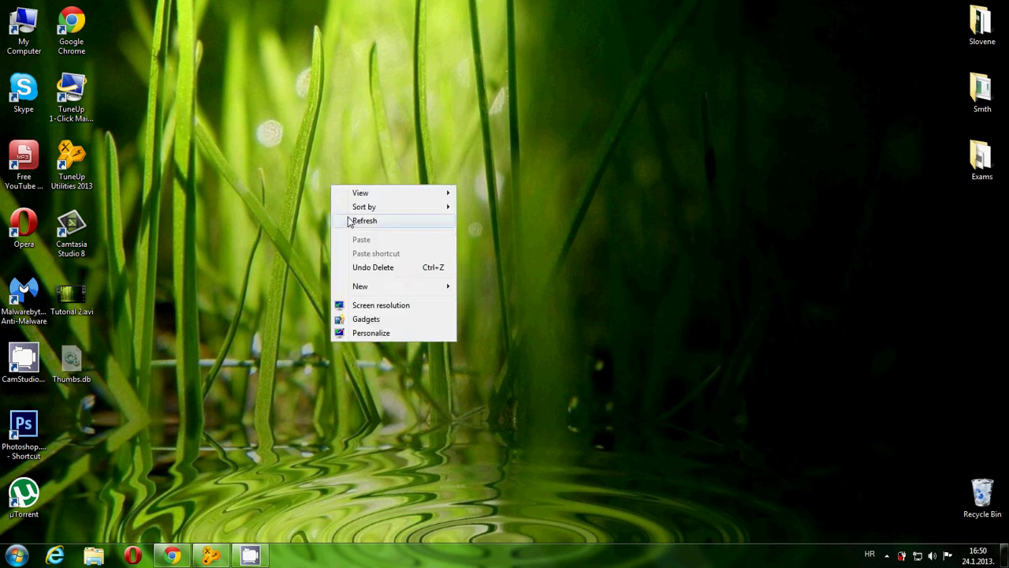
{"action": "left_click", "coordinate": [348, 219]}
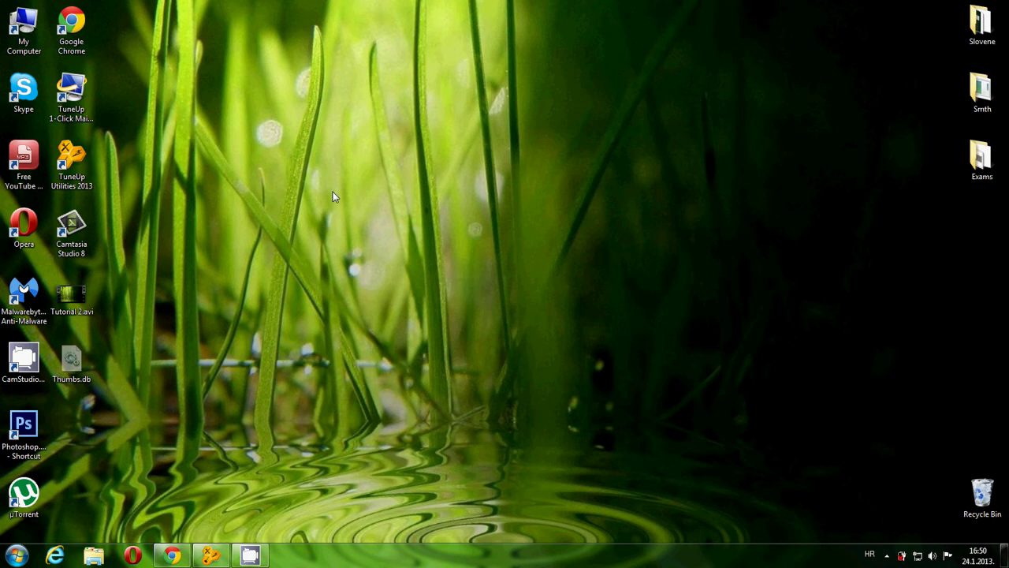
{"action": "right_click", "coordinate": [340, 190]}
{"action": "left_click", "coordinate": [363, 218]}
{"action": "mouse_move", "coordinate": [235, 558]}
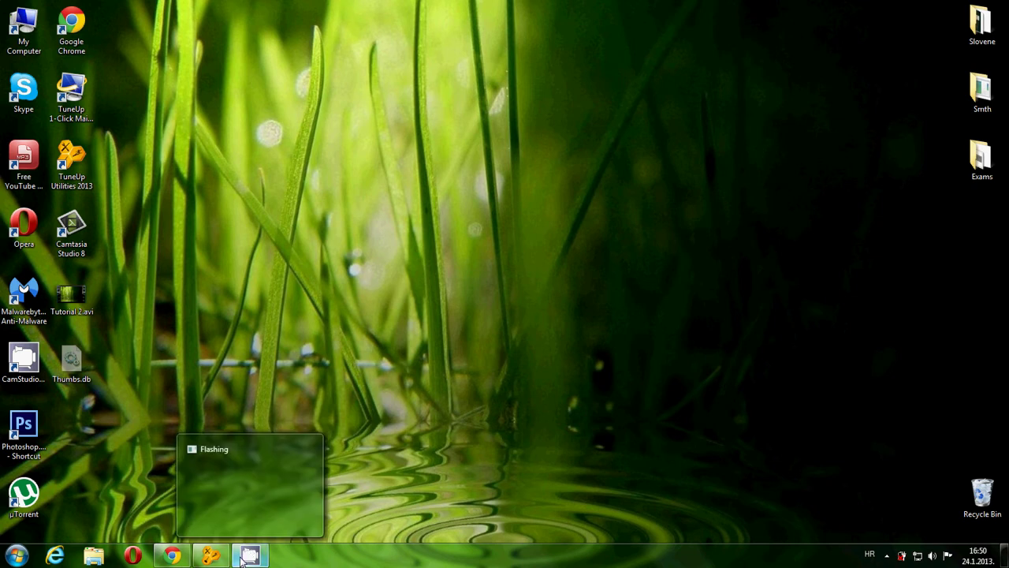
{"action": "right_click", "coordinate": [312, 331]}
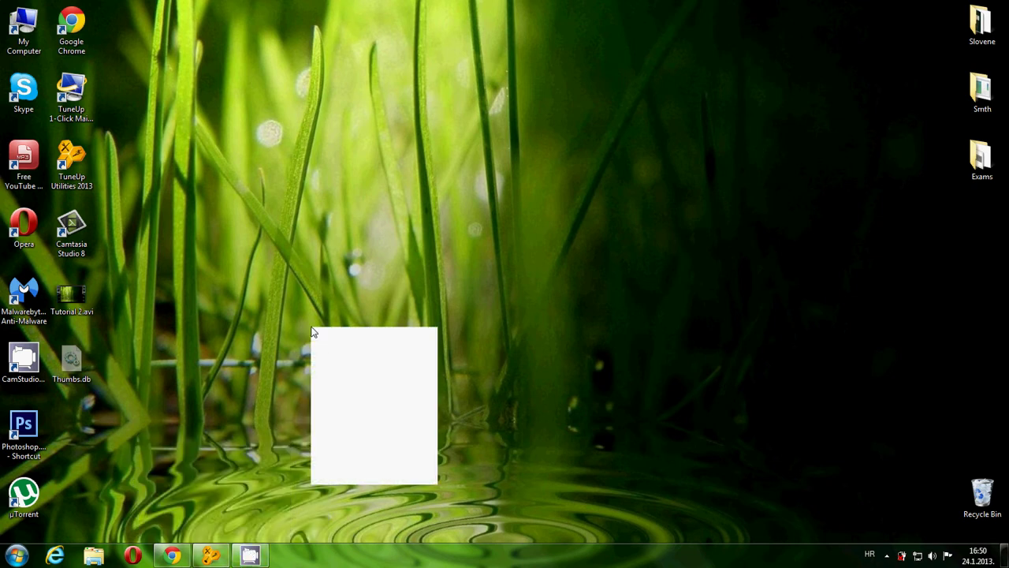
{"action": "left_click", "coordinate": [342, 365]}
Switch to Google Chrome and search Google for "tune up utilities 2013".
{"action": "left_click", "coordinate": [171, 556]}
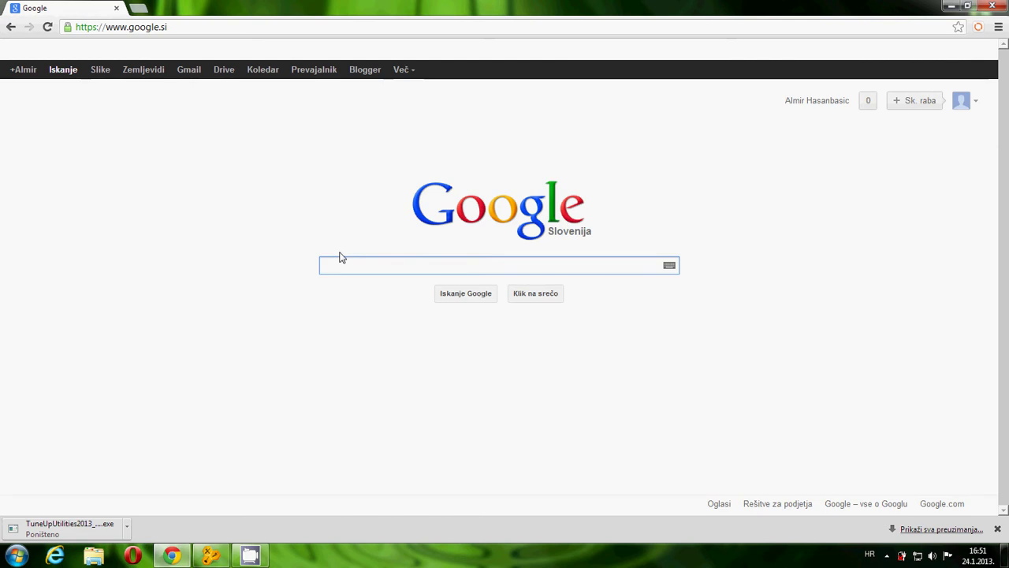
{"action": "type", "text": "tune in"}
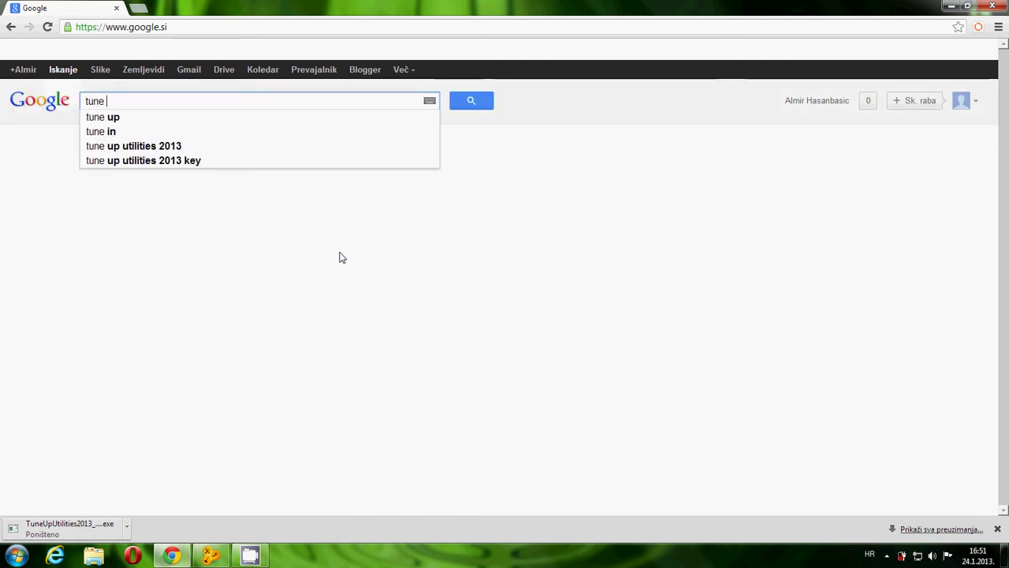
{"action": "key", "text": "Down"}
{"action": "key", "text": "Down"}
{"action": "key", "text": "Down"}
{"action": "key", "text": "Return"}
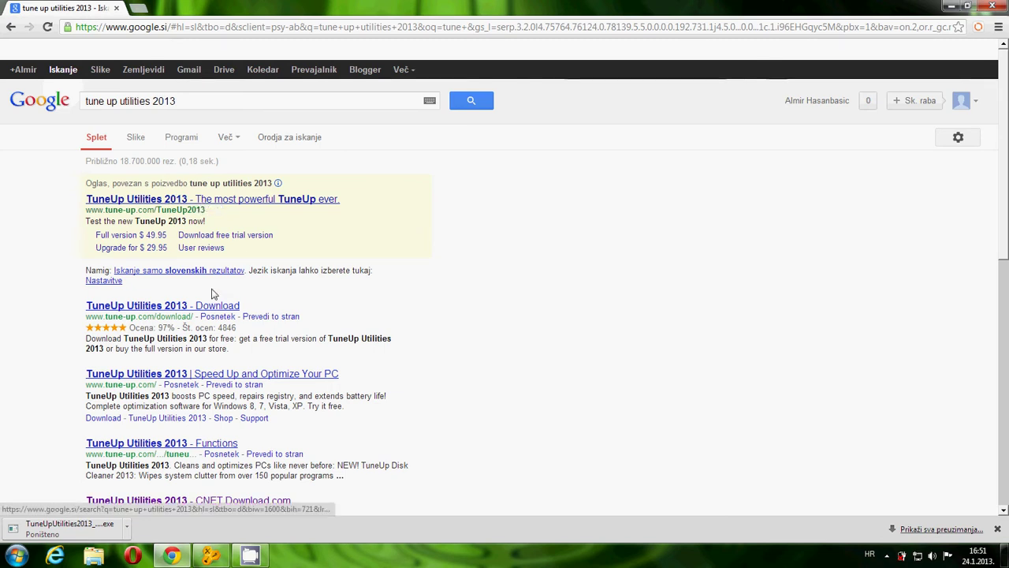
Open the CNET Download.com result for TuneUp Utilities 2013 and start downloading the installer.
{"action": "scroll", "coordinate": [209, 296], "scroll_direction": "down", "scroll_amount": 2}
{"action": "left_click", "coordinate": [181, 312]}
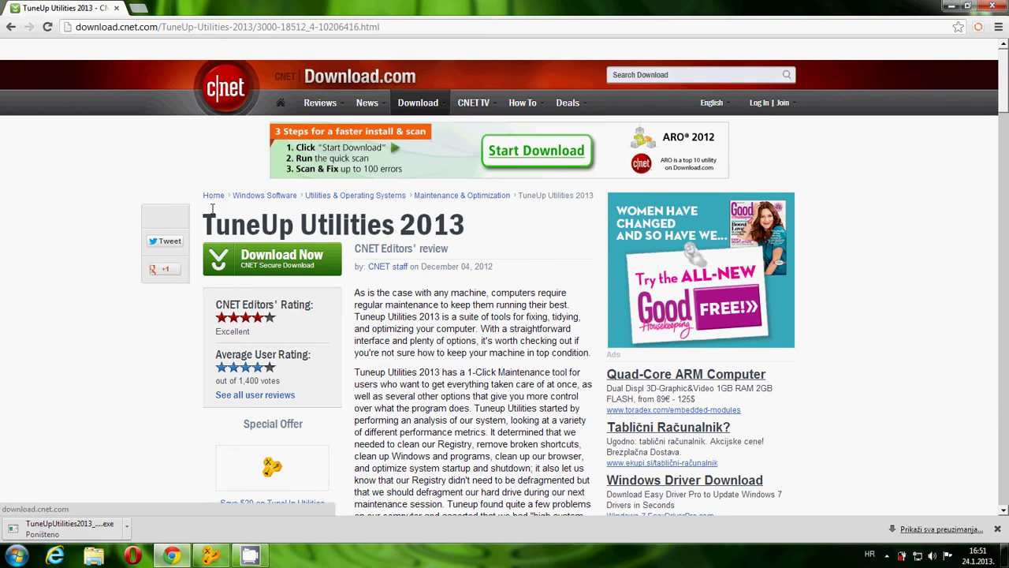
{"action": "left_click", "coordinate": [257, 259]}
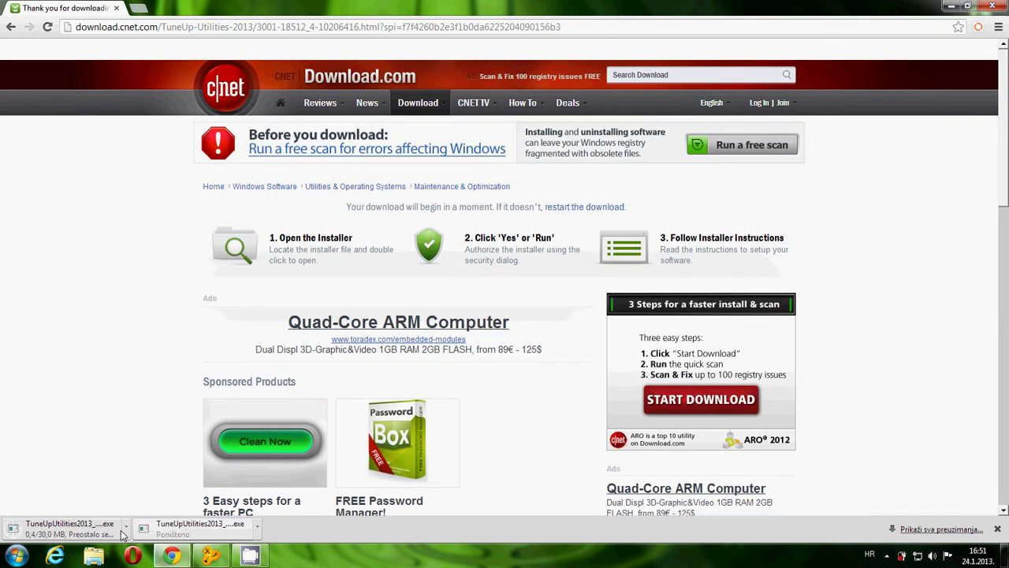
Cancel the running TuneUp Utilities 2013 installer download and minimize the browser window.
{"action": "left_click", "coordinate": [126, 528]}
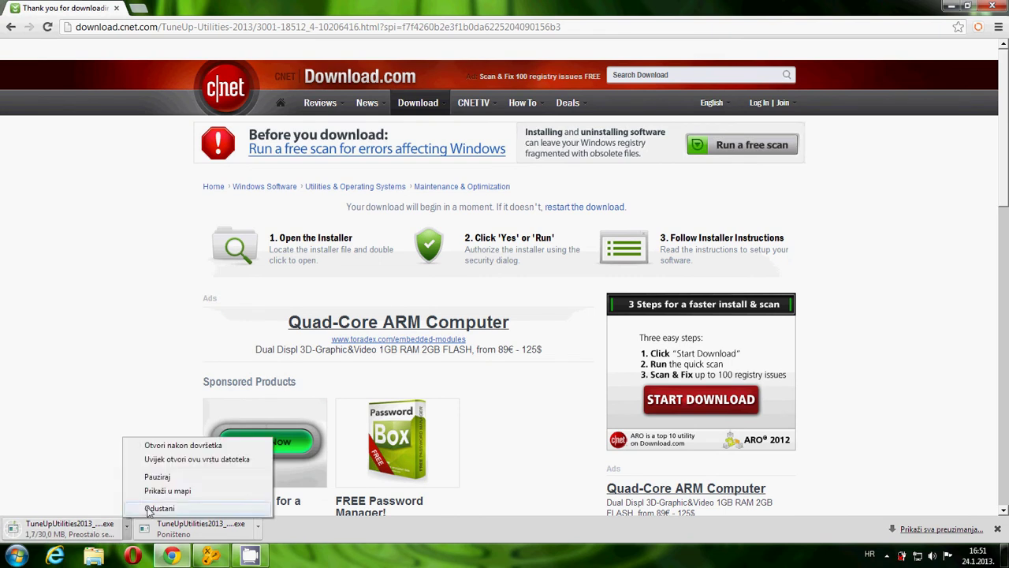
{"action": "left_click", "coordinate": [150, 508]}
{"action": "left_click", "coordinate": [951, 6]}
{"action": "right_click", "coordinate": [461, 134]}
{"action": "left_click", "coordinate": [499, 172]}
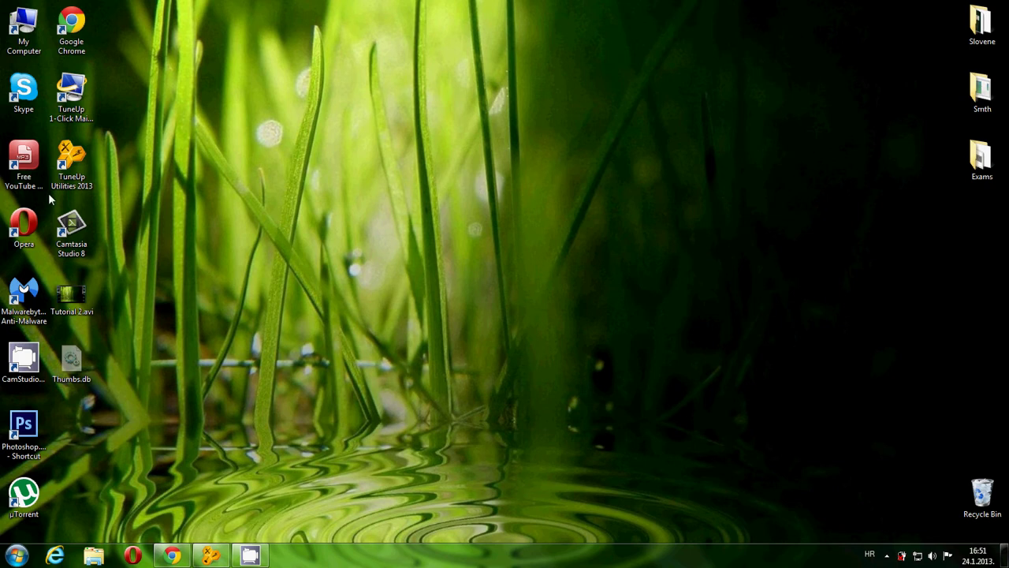
{"action": "right_click", "coordinate": [226, 115]}
{"action": "left_click", "coordinate": [258, 150]}
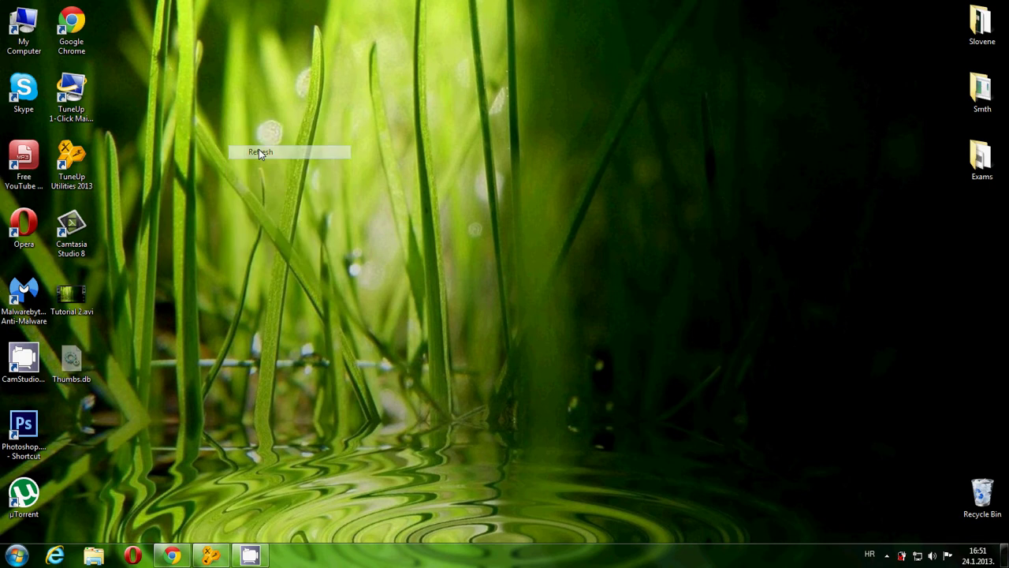
Launch TuneUp 1-Click Maintenance to analyze the system, minimize its window and refresh the desktop.
{"action": "left_click", "coordinate": [82, 119]}
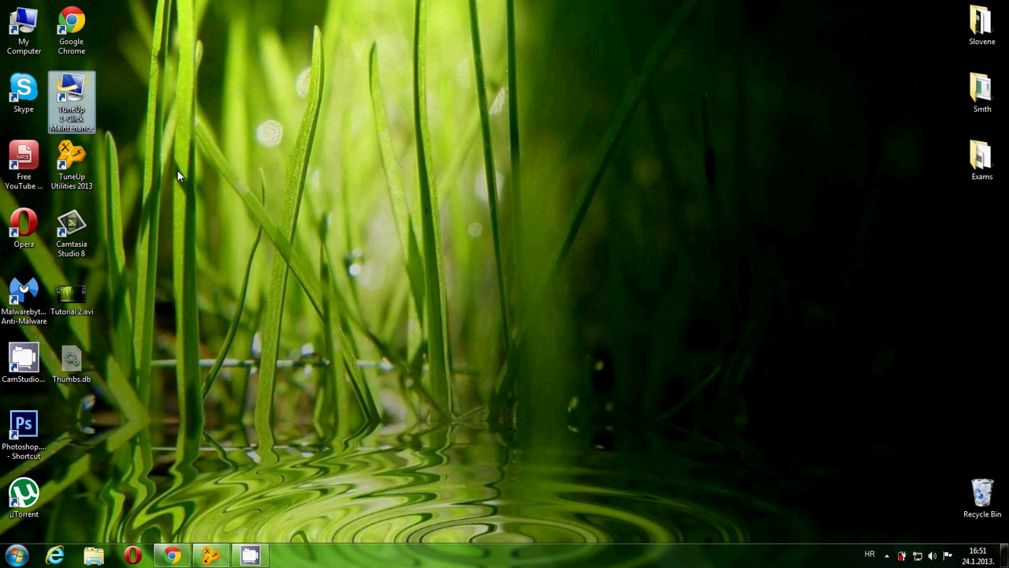
{"action": "left_click", "coordinate": [180, 139]}
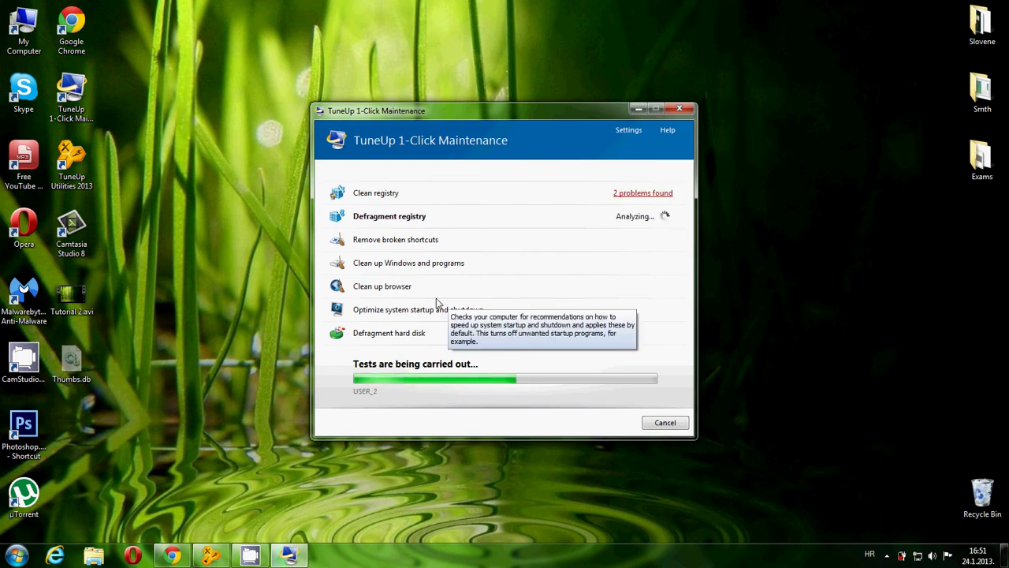
{"action": "left_click", "coordinate": [637, 108]}
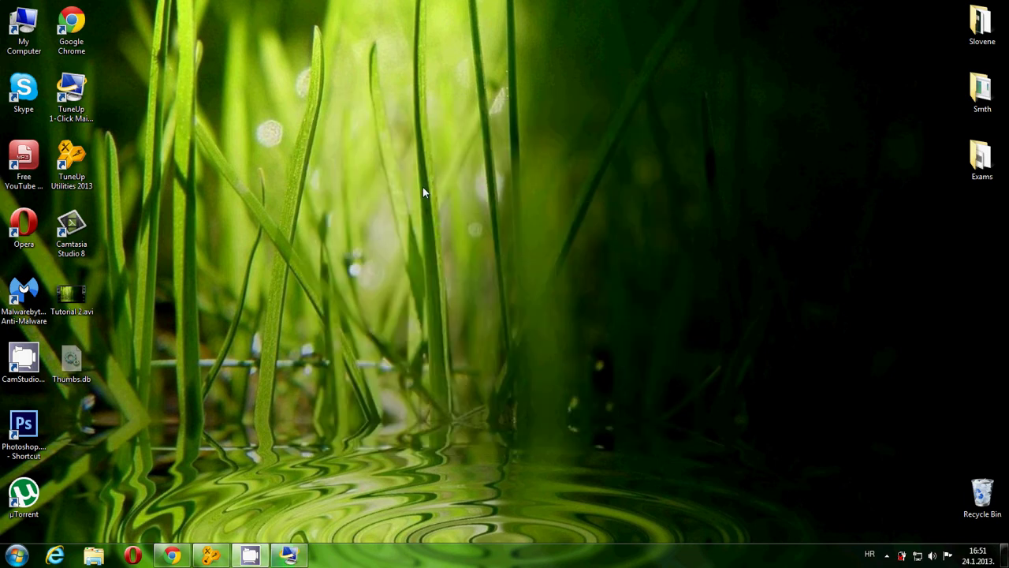
{"action": "right_click", "coordinate": [407, 189]}
{"action": "left_click", "coordinate": [460, 223]}
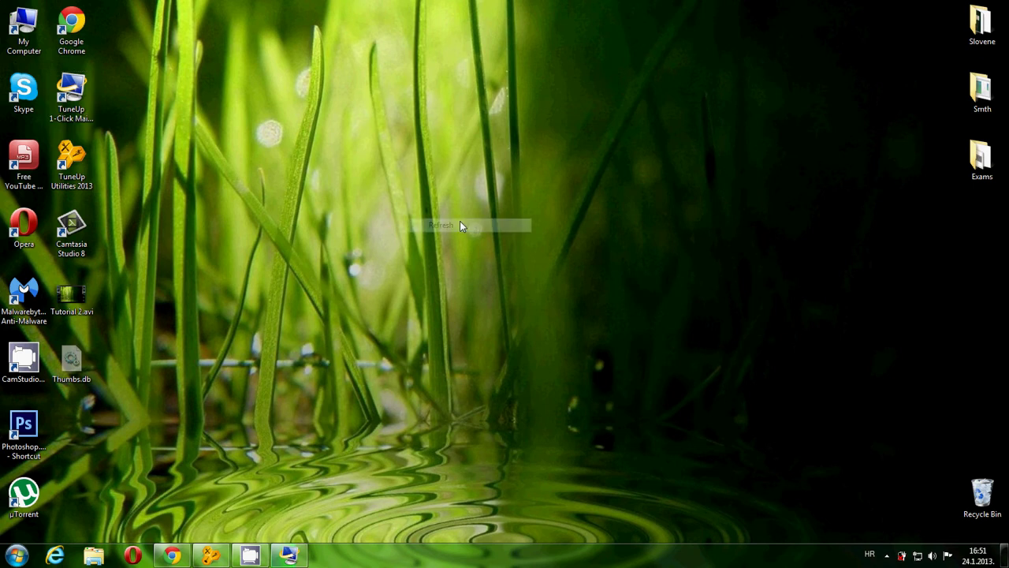
Switch to TuneUp Utilities 2013, set the PC optimization mode to Turbo and open the Optimize computer functions.
{"action": "left_click", "coordinate": [211, 555]}
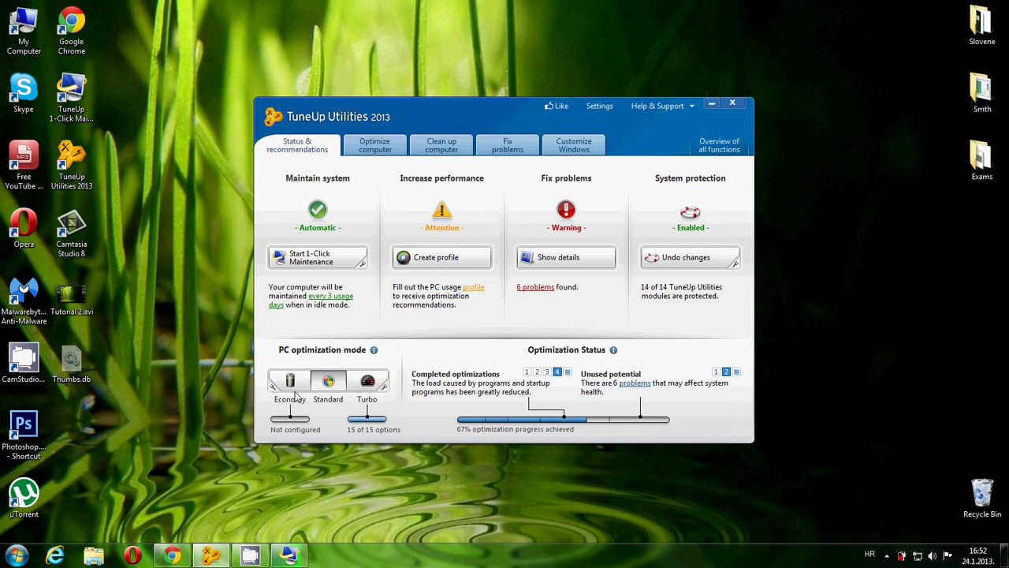
{"action": "left_click", "coordinate": [367, 381]}
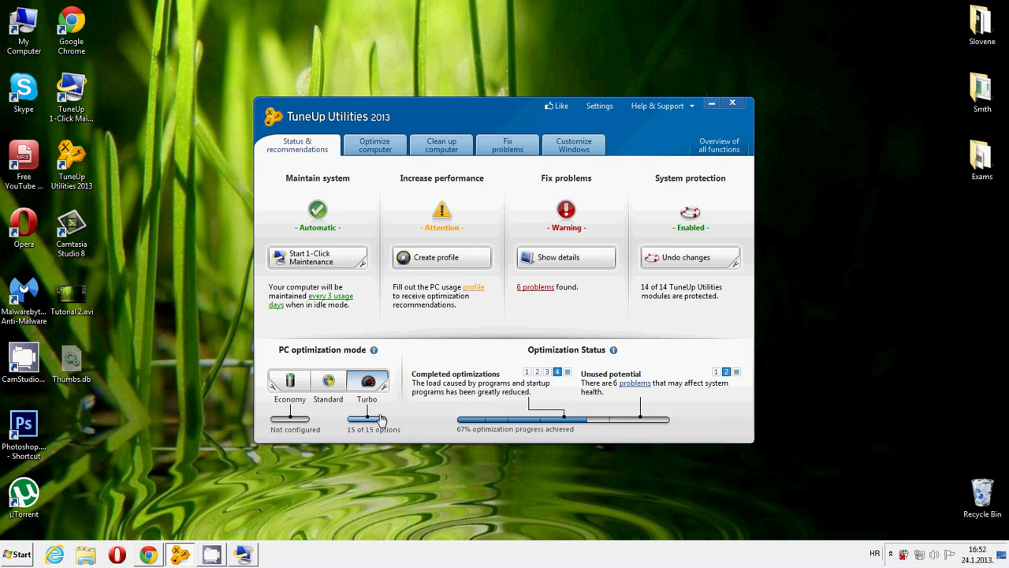
{"action": "left_click", "coordinate": [380, 142]}
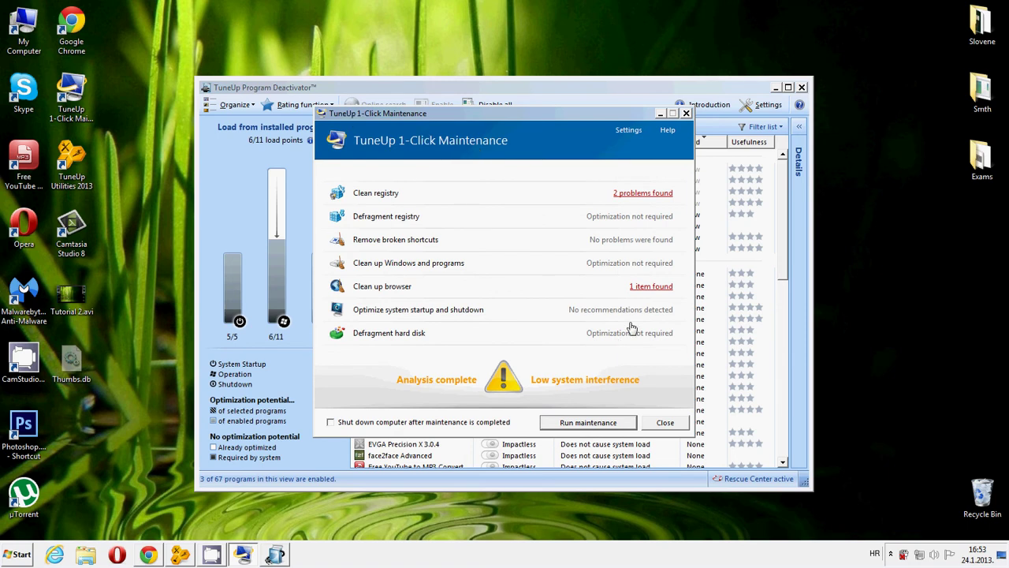
Run the 1-Click Maintenance on the analyzed items and close its window when it completes.
{"action": "left_click", "coordinate": [619, 423]}
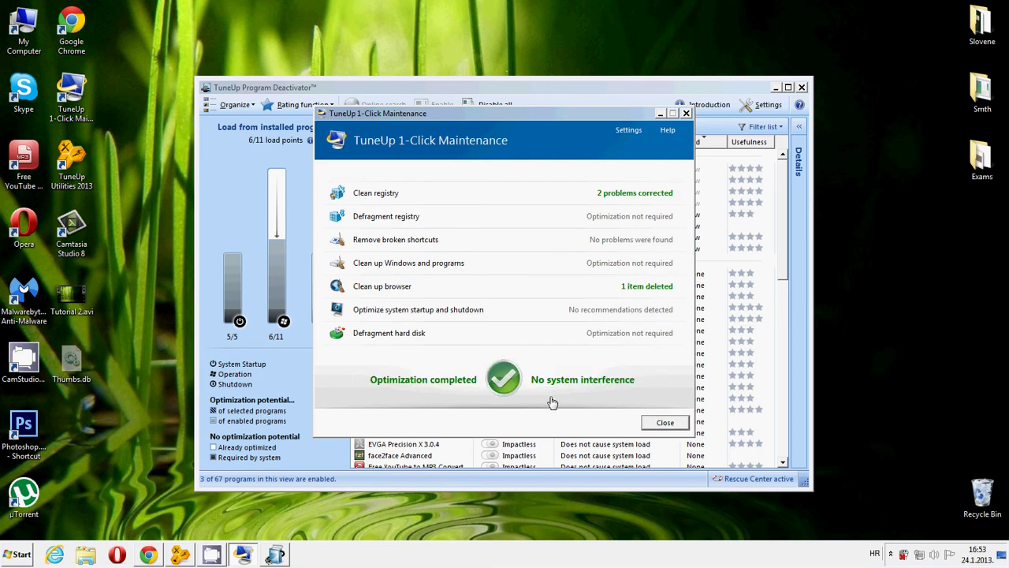
{"action": "left_click", "coordinate": [665, 423]}
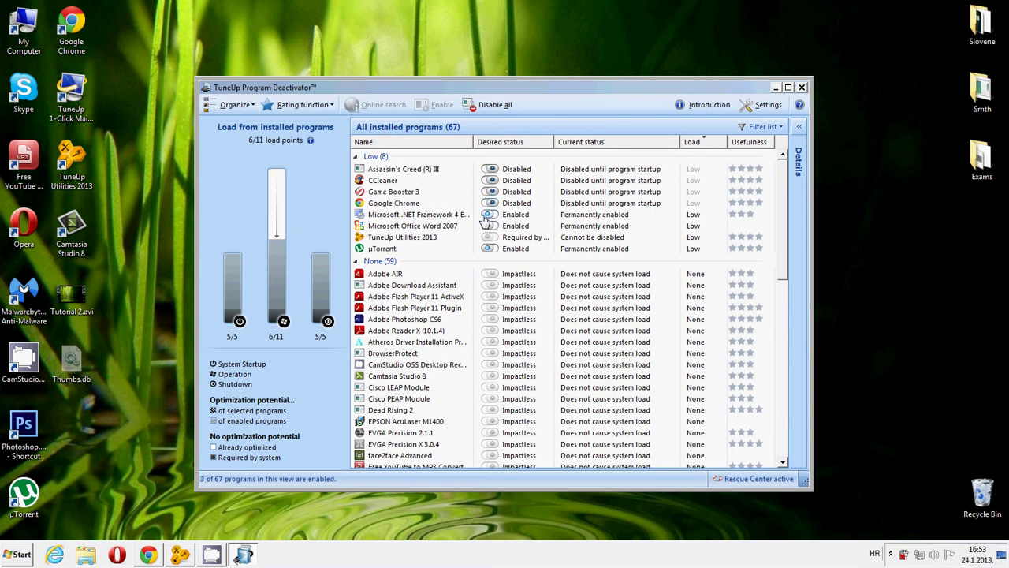
Disable Microsoft Office Word 2007 and µTorrent in TuneUp Program Deactivator, then close it.
{"action": "left_click", "coordinate": [490, 226]}
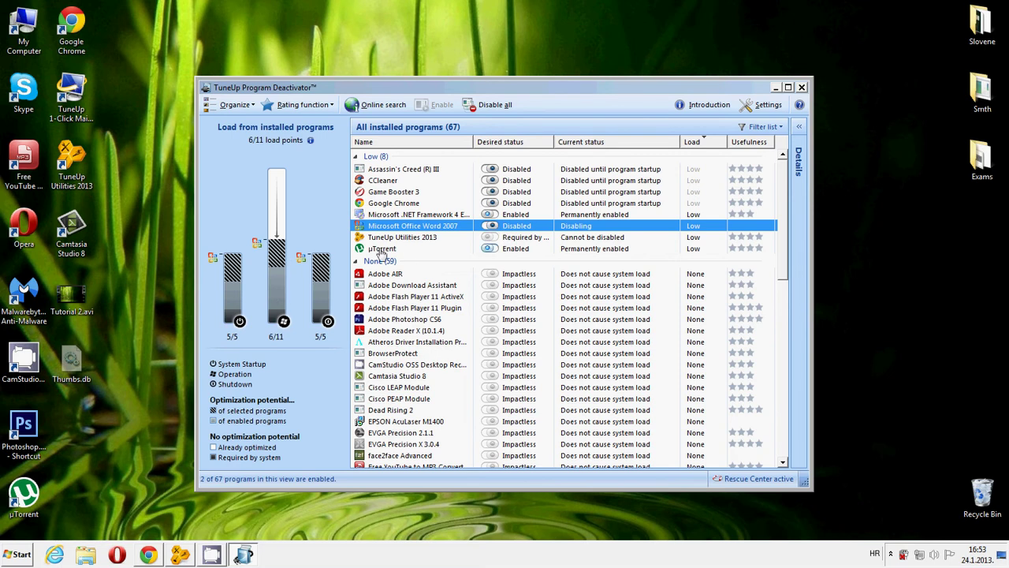
{"action": "left_click", "coordinate": [490, 250]}
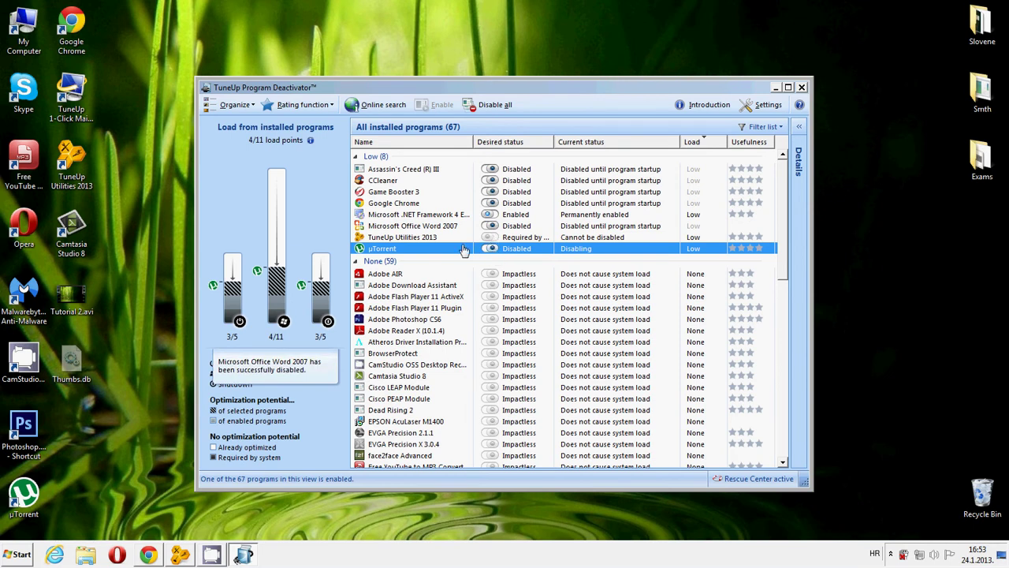
{"action": "scroll", "coordinate": [493, 228], "scroll_direction": "down", "scroll_amount": 13}
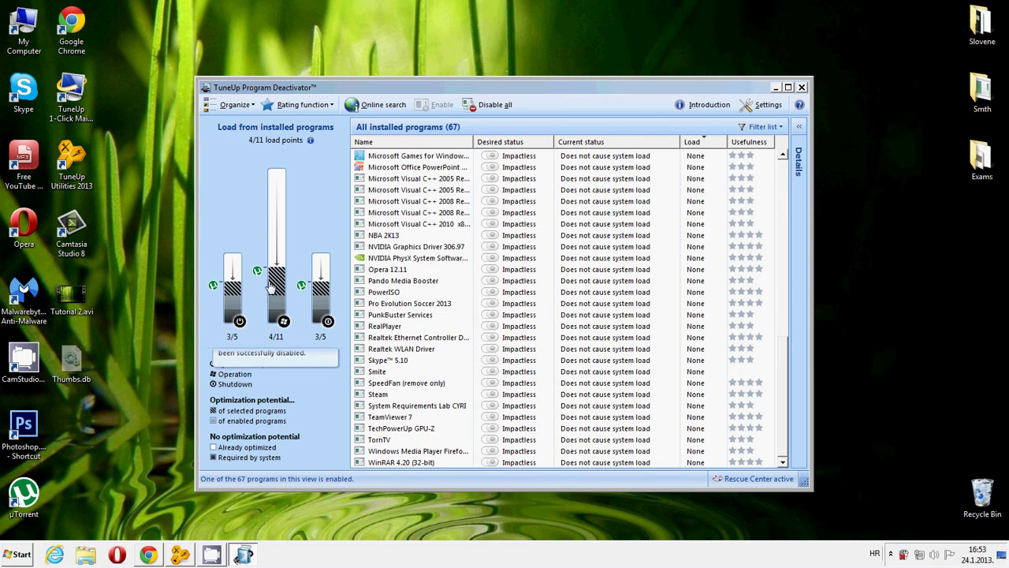
{"action": "left_click", "coordinate": [802, 87]}
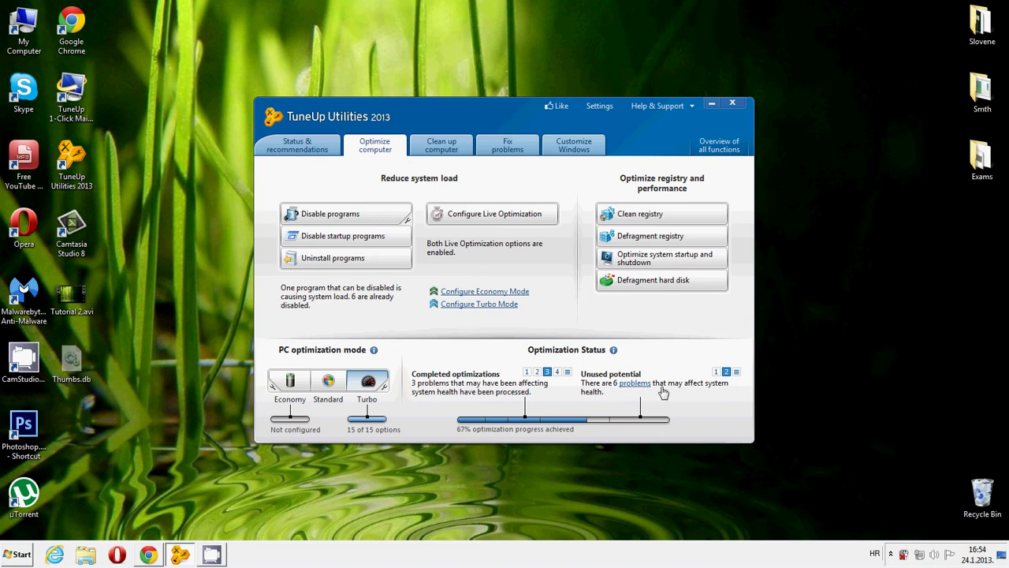
Review the details of all six listed system health problems and close the problem details.
{"action": "left_click", "coordinate": [645, 385]}
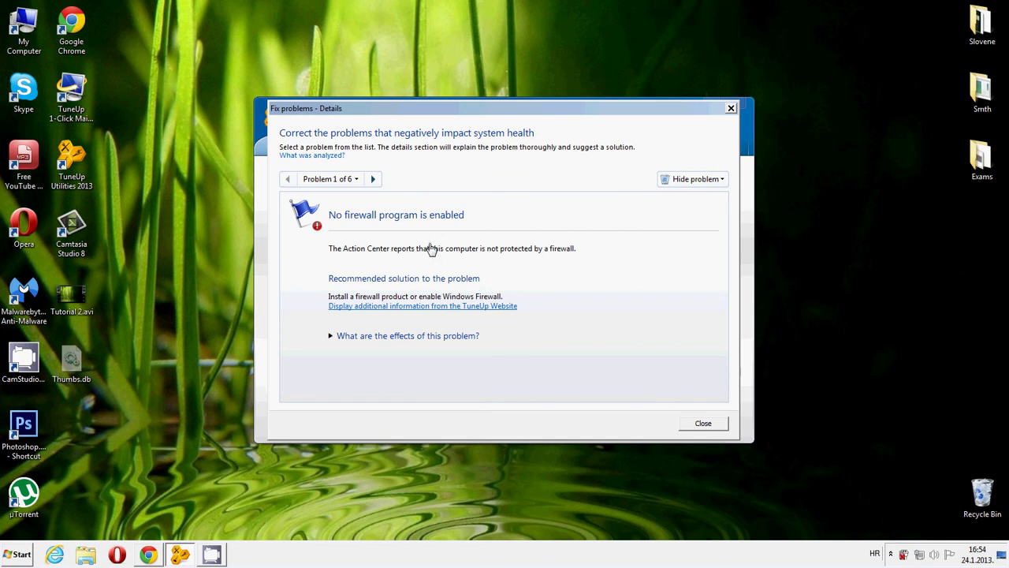
{"action": "left_click", "coordinate": [374, 180]}
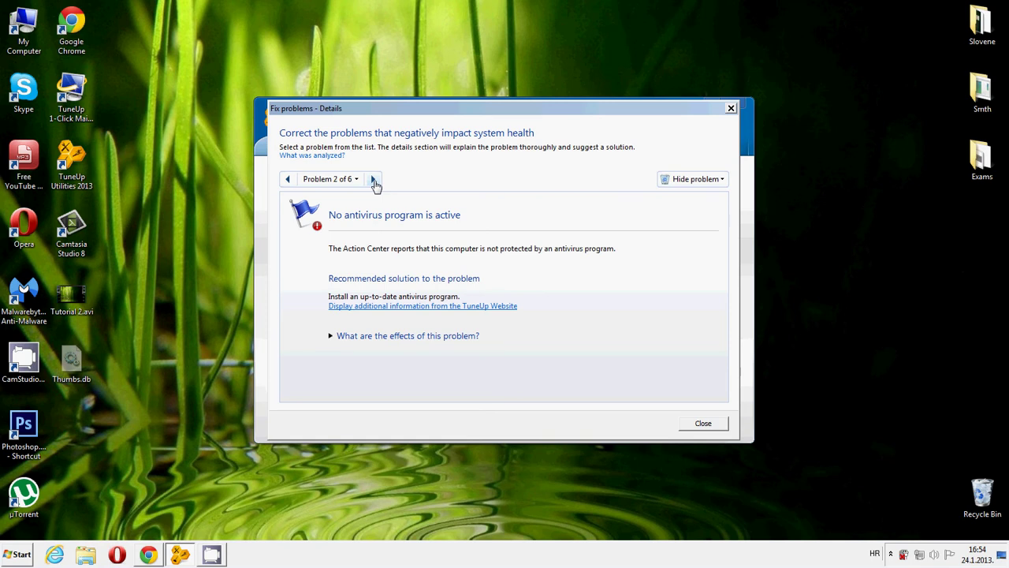
{"action": "left_click", "coordinate": [375, 180]}
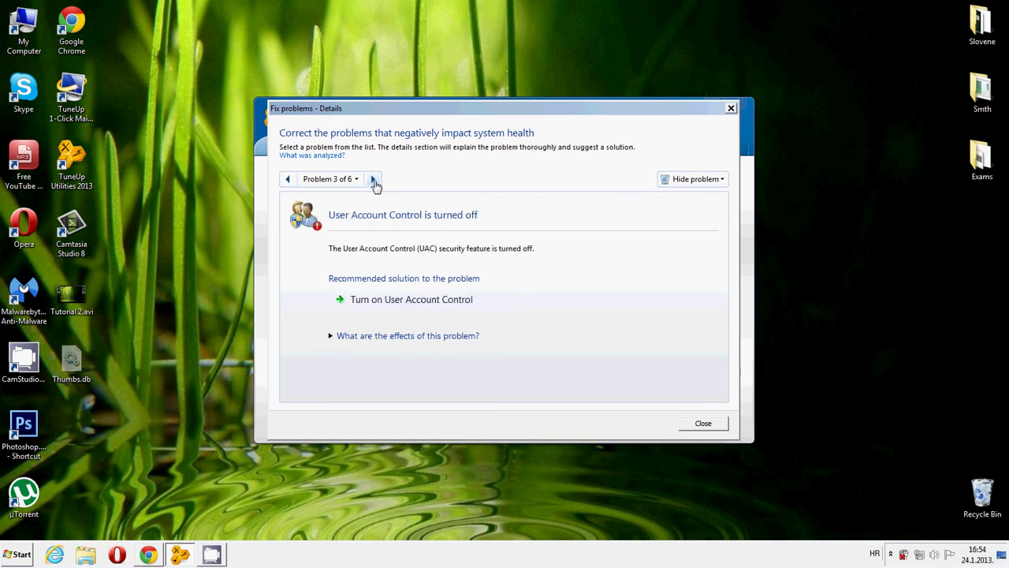
{"action": "left_click", "coordinate": [374, 181]}
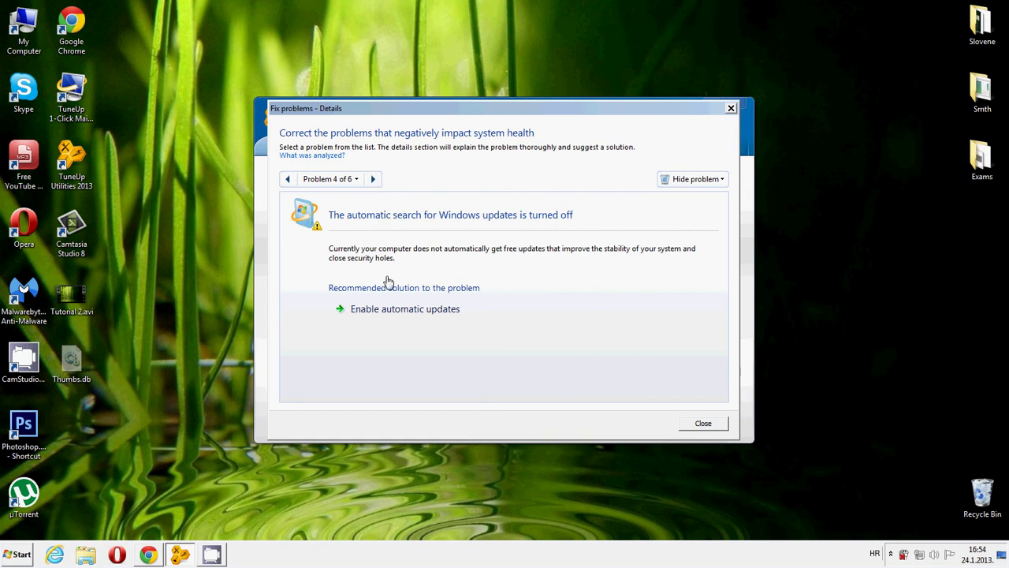
{"action": "left_click", "coordinate": [374, 179]}
{"action": "left_click", "coordinate": [373, 180]}
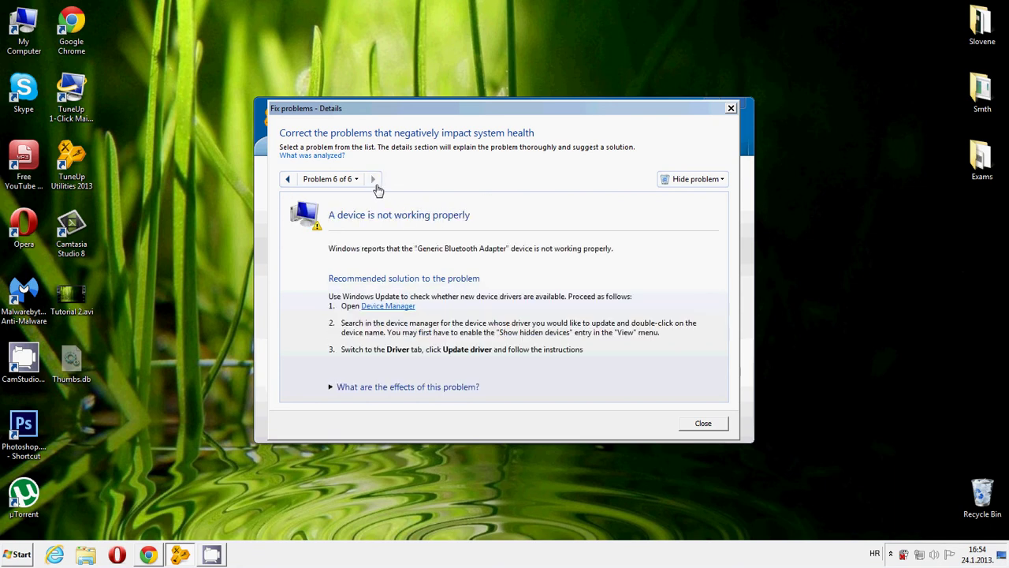
{"action": "left_click", "coordinate": [731, 110]}
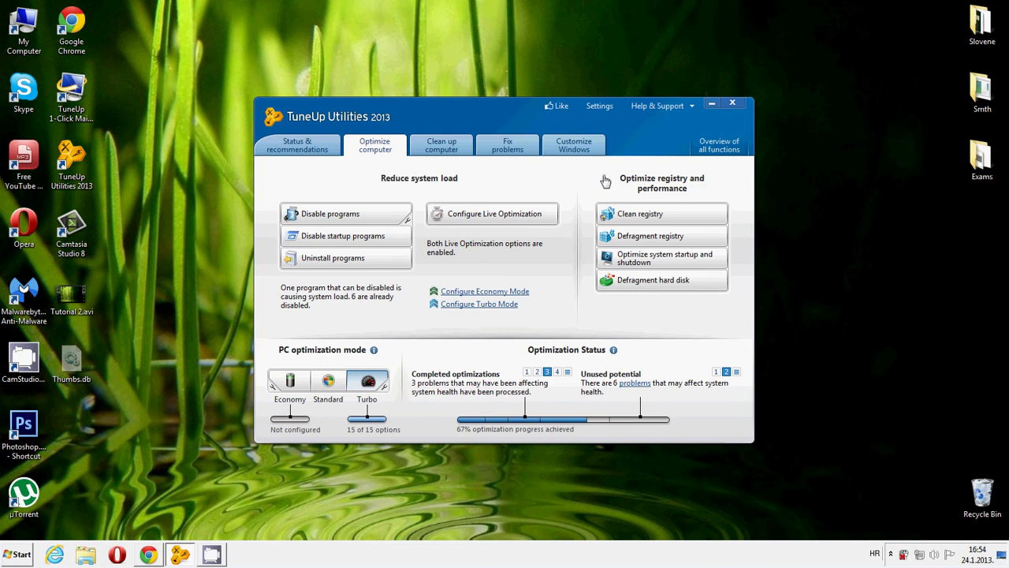
Minimize TuneUp Utilities 2013, switch to Google Chrome and go to google.com.
{"action": "left_click", "coordinate": [713, 103]}
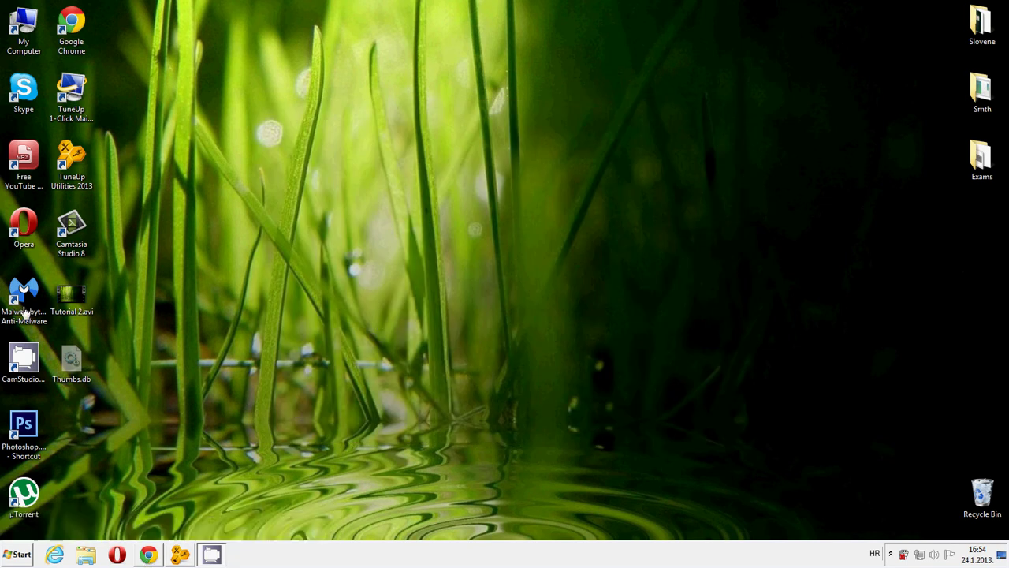
{"action": "left_click", "coordinate": [148, 555]}
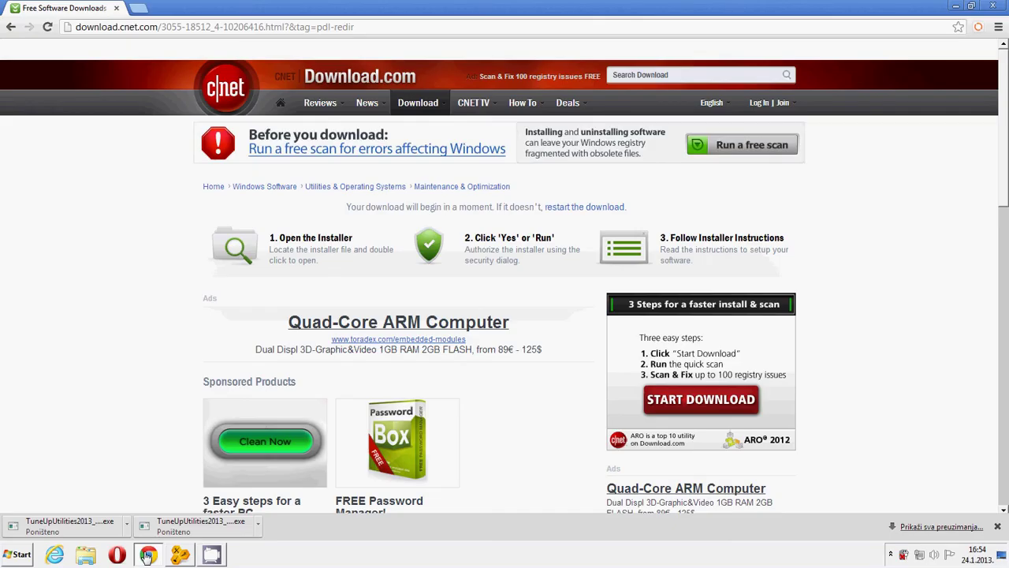
{"action": "left_click", "coordinate": [162, 29]}
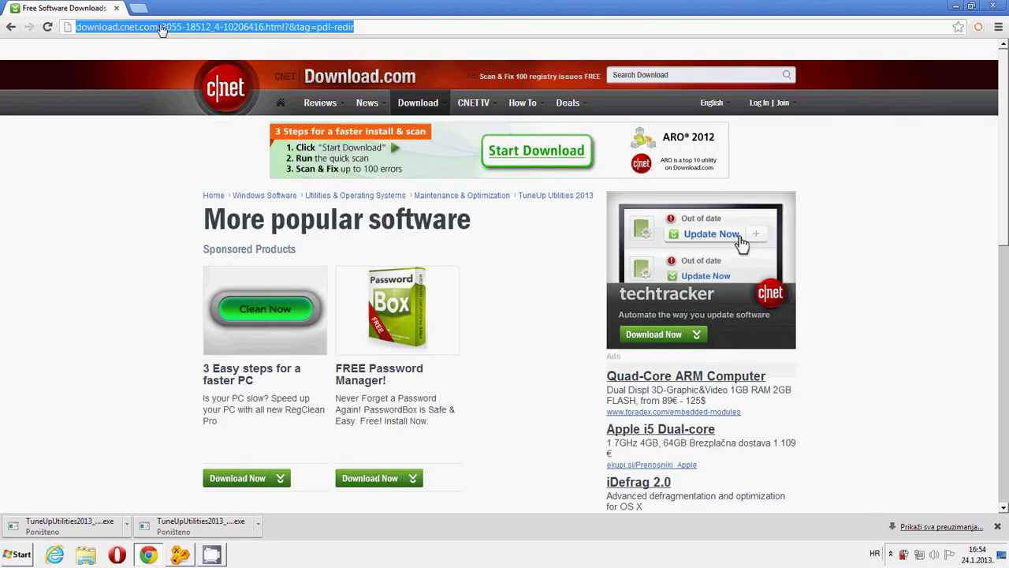
{"action": "type", "text": "google"}
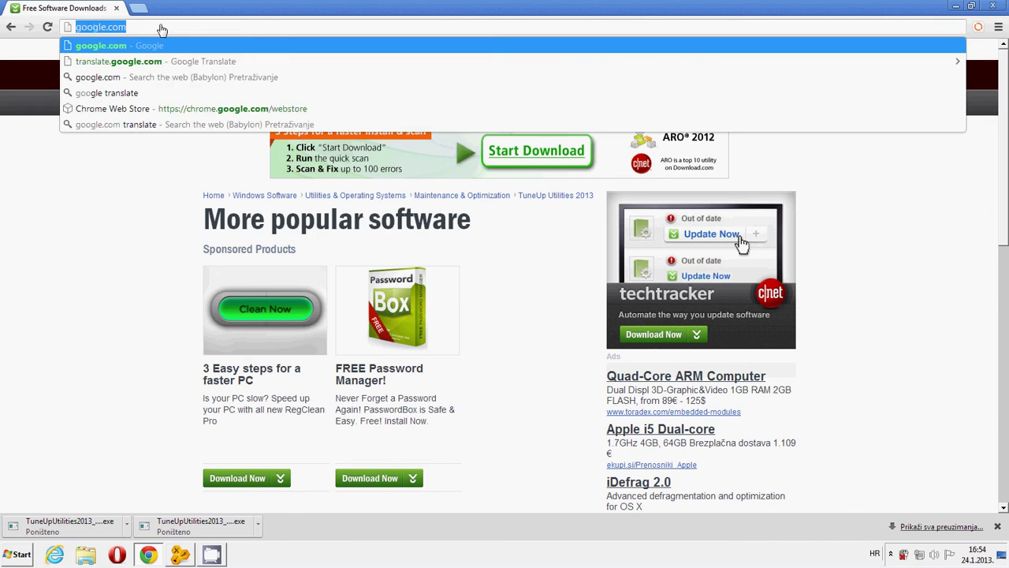
{"action": "key", "text": "BackSpace"}
{"action": "key", "text": "BackSpace"}
{"action": "key", "text": "BackSpace"}
{"action": "key", "text": "BackSpace"}
{"action": "key", "text": "BackSpace"}
{"action": "key", "text": "BackSpace"}
{"action": "key", "text": "BackSpace"}
{"action": "type", "text": "gool"}
{"action": "key", "text": "BackSpace"}
{"action": "type", "text": "gle.com"}
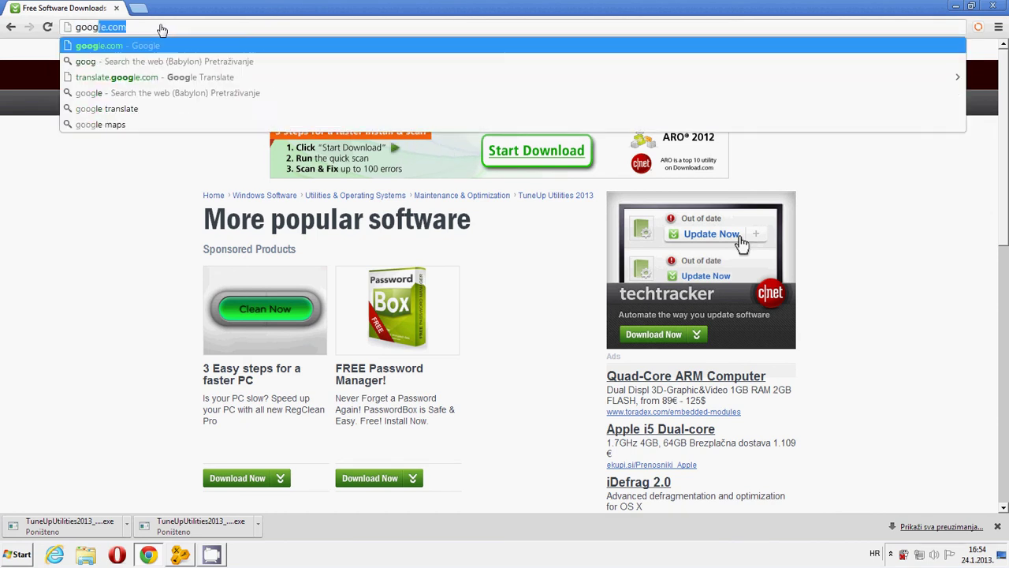
{"action": "key", "text": "Return"}
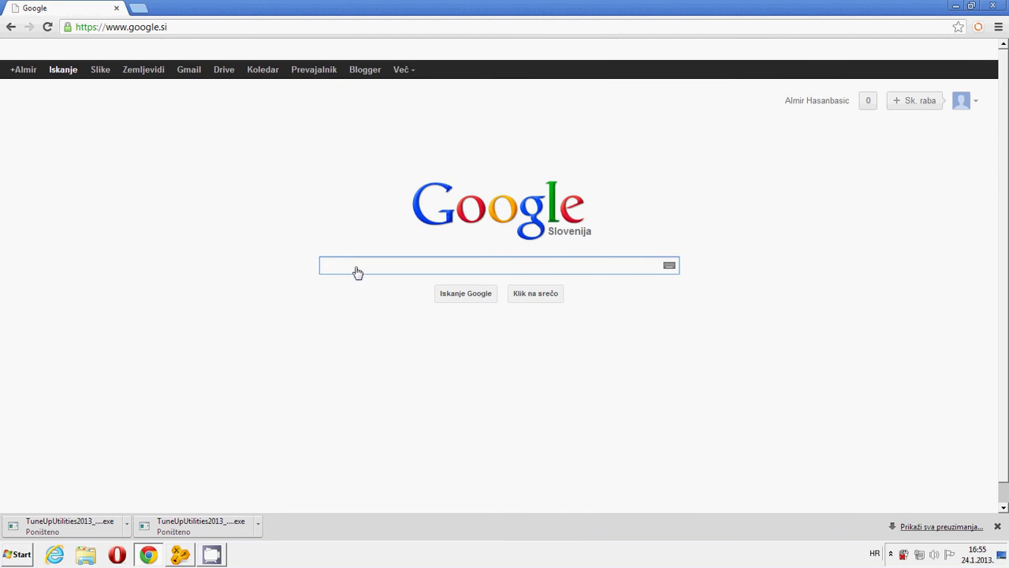
Search Google for malwarebytes.
{"action": "type", "text": "malwa"}
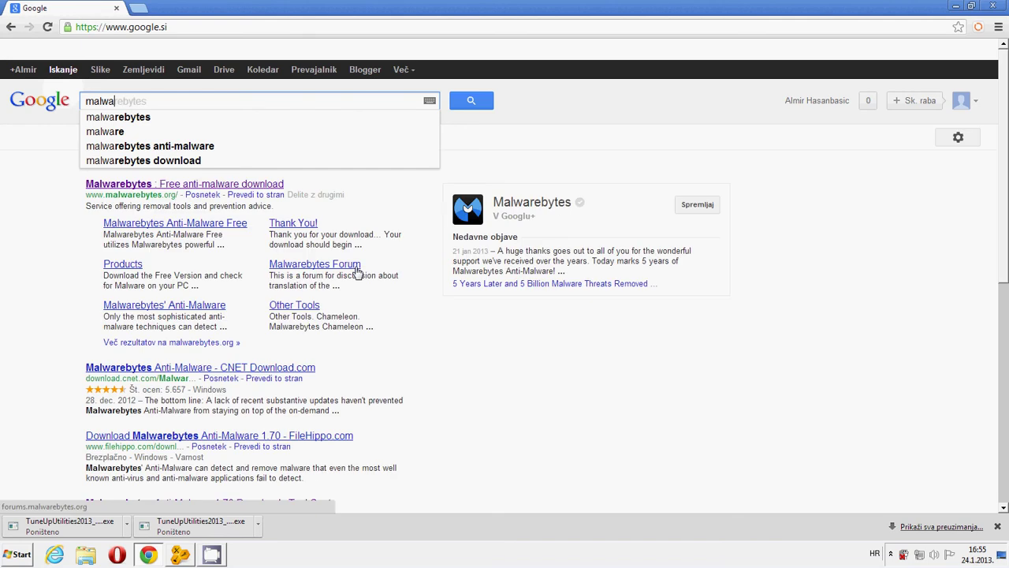
{"action": "type", "text": "rebytes"}
{"action": "key", "text": "Return"}
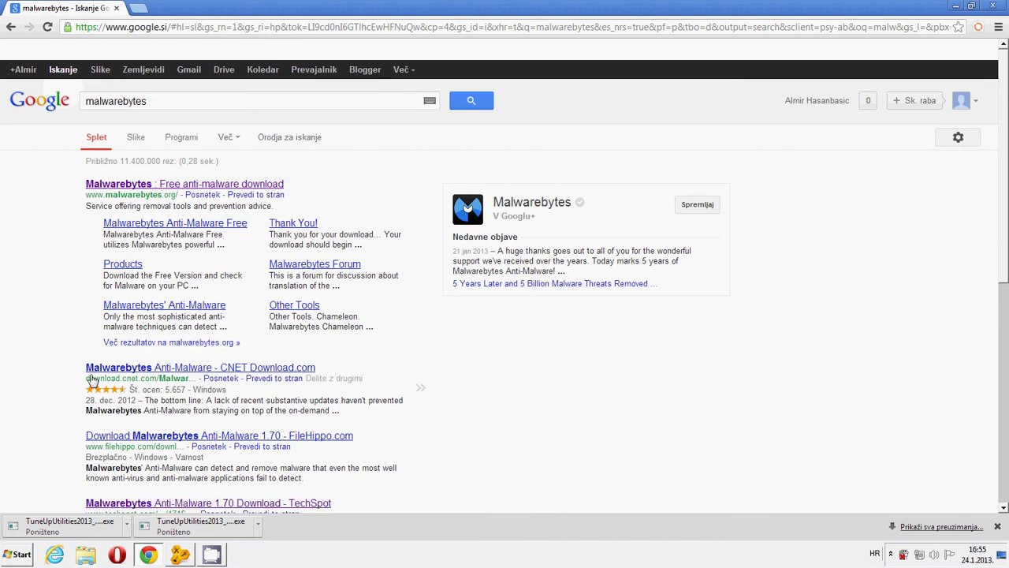
Start the Malwarebytes Anti-Malware download from the CNET Download.com result, then cancel the mbam-setup download.
{"action": "scroll", "coordinate": [39, 379], "scroll_direction": "down", "scroll_amount": 2}
{"action": "scroll", "coordinate": [119, 359], "scroll_direction": "up", "scroll_amount": 1}
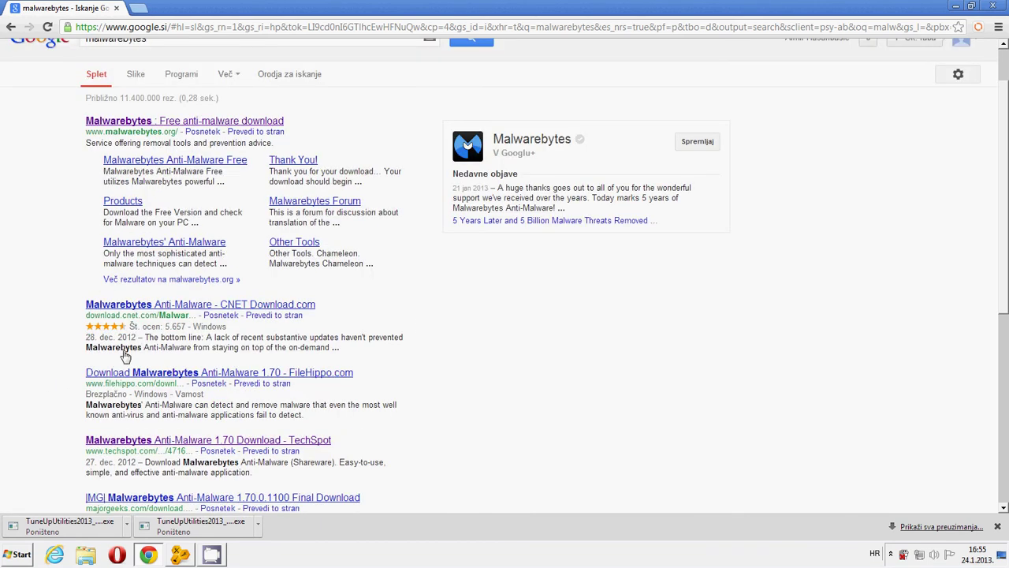
{"action": "left_click", "coordinate": [265, 305]}
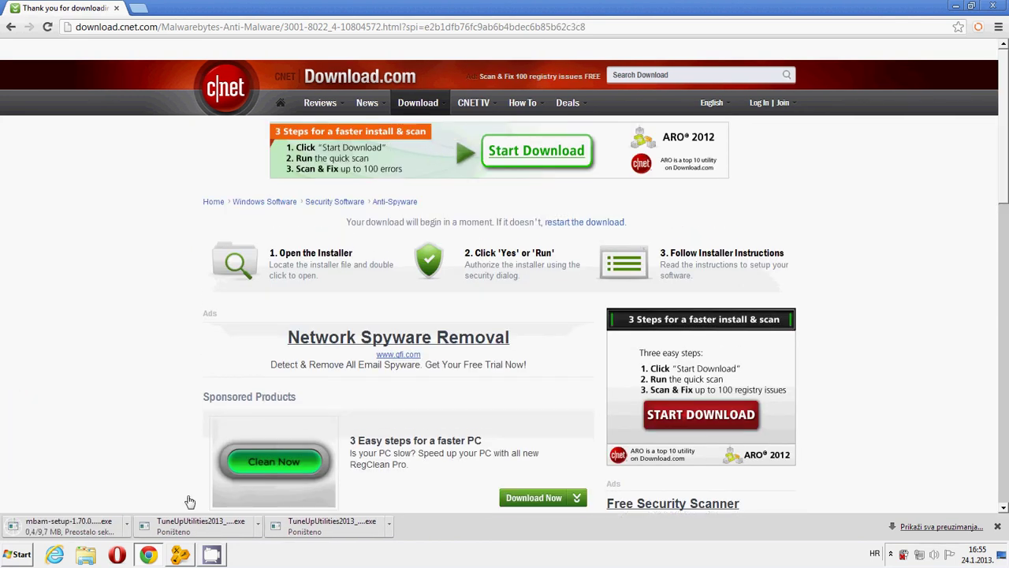
{"action": "left_click", "coordinate": [127, 527]}
{"action": "left_click", "coordinate": [150, 505]}
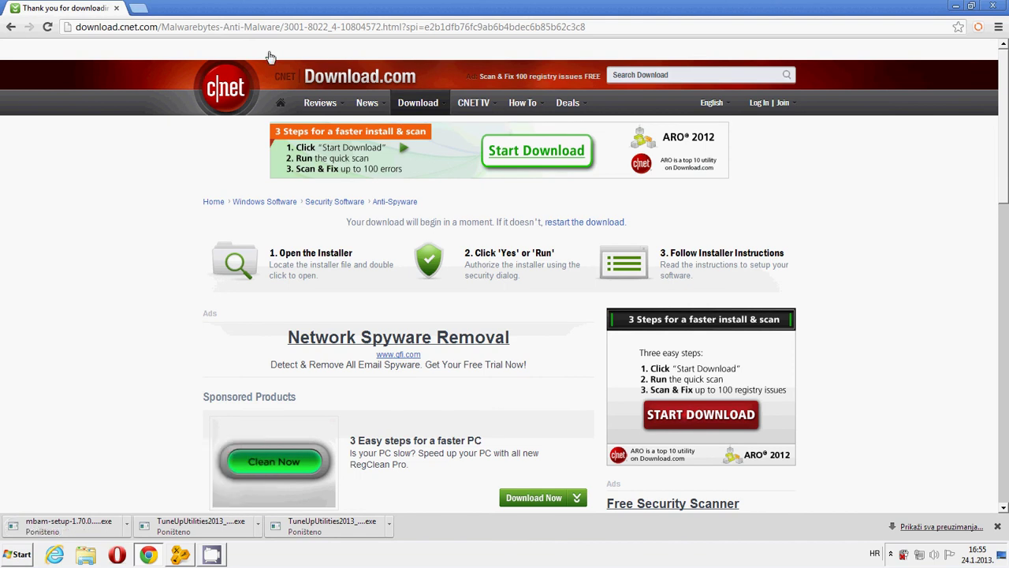
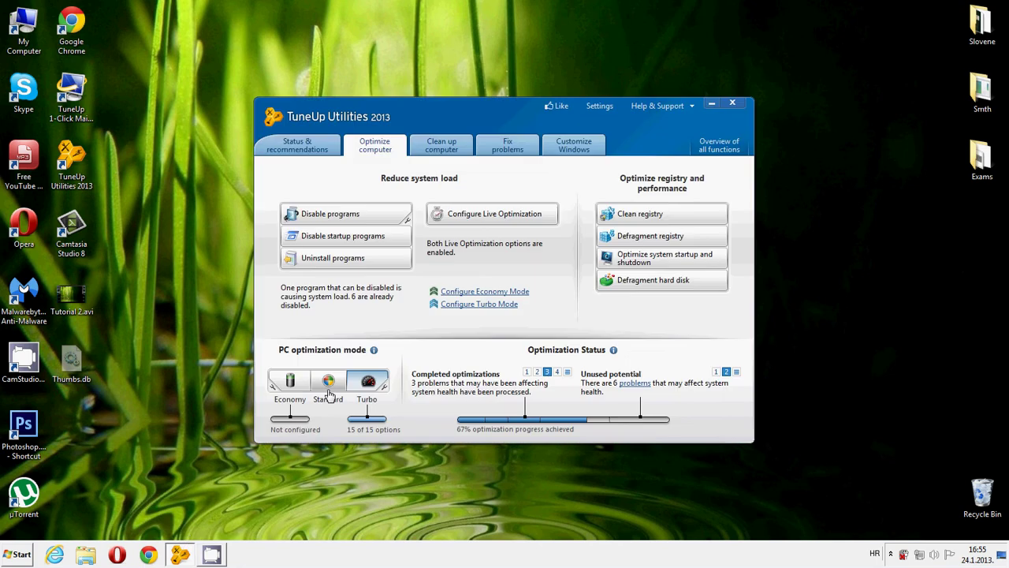
Set the PC optimization mode in TuneUp Utilities 2013 to Standard and minimize its window.
{"action": "left_click", "coordinate": [328, 383]}
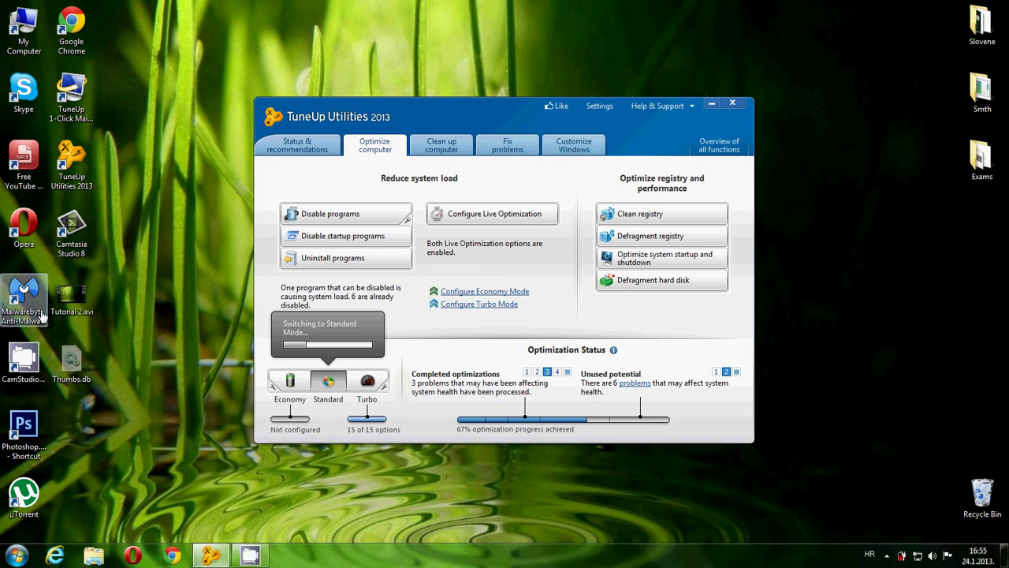
{"action": "left_click", "coordinate": [712, 105]}
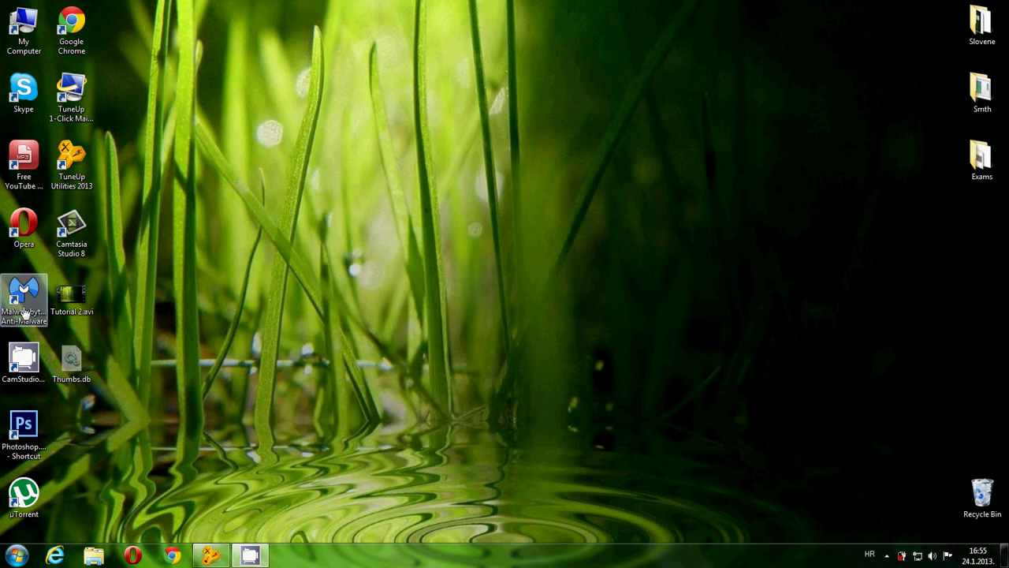
Open Malwarebytes Anti-Malware for a quick scan, abort the scan and close the program.
{"action": "left_click", "coordinate": [24, 308]}
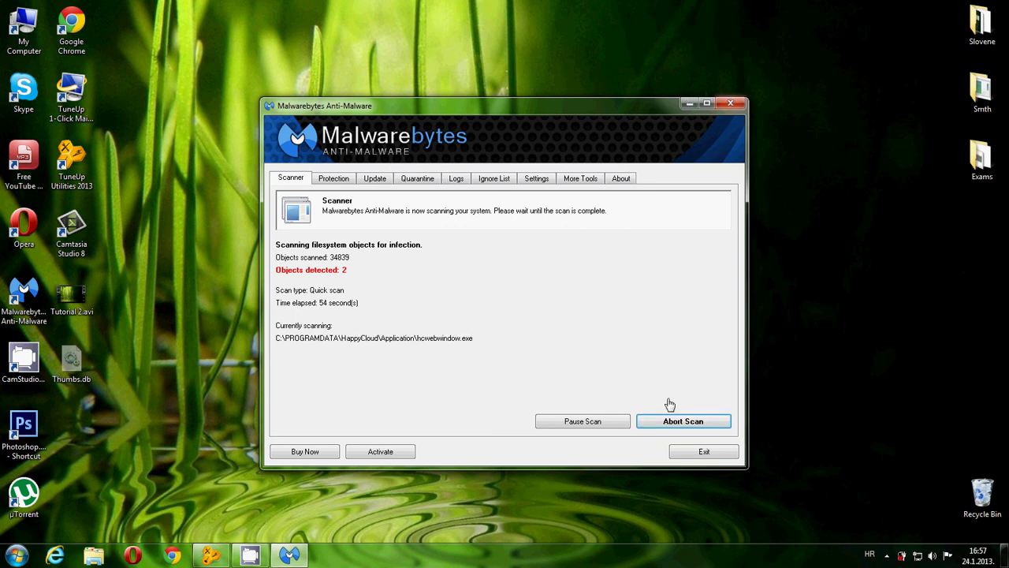
{"action": "left_click", "coordinate": [671, 421]}
{"action": "left_click", "coordinate": [512, 318]}
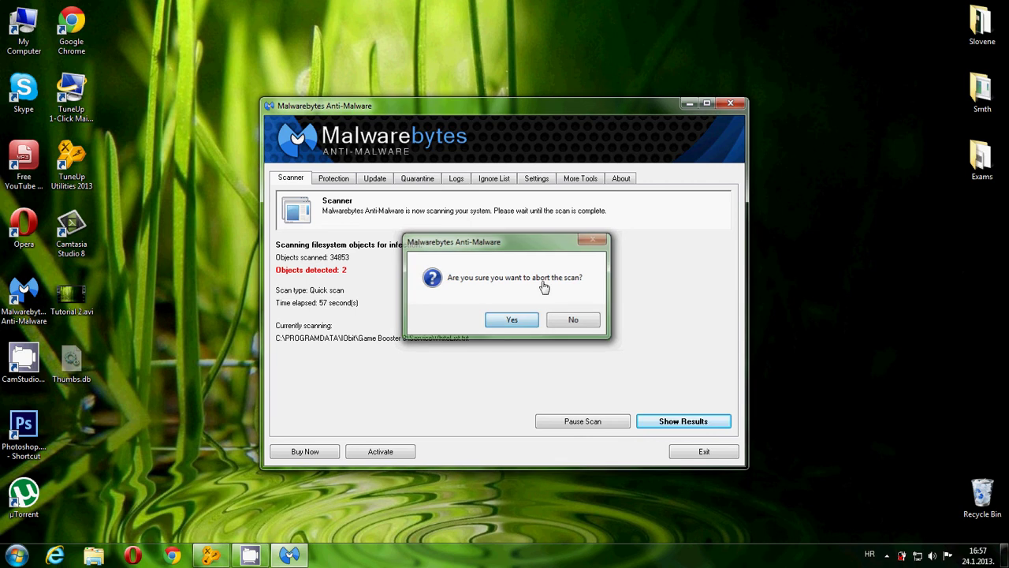
{"action": "left_click", "coordinate": [608, 312]}
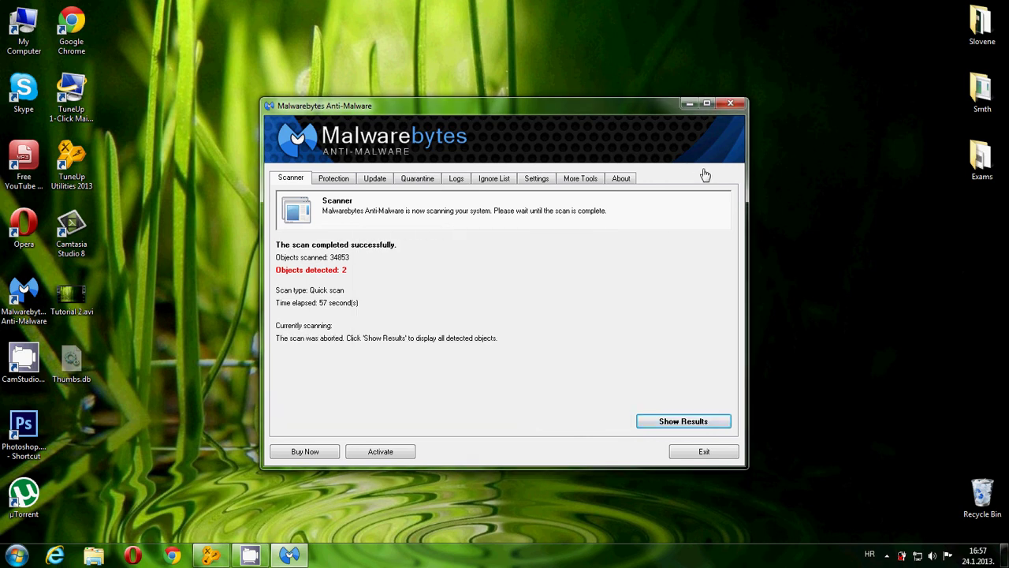
{"action": "left_click", "coordinate": [726, 104]}
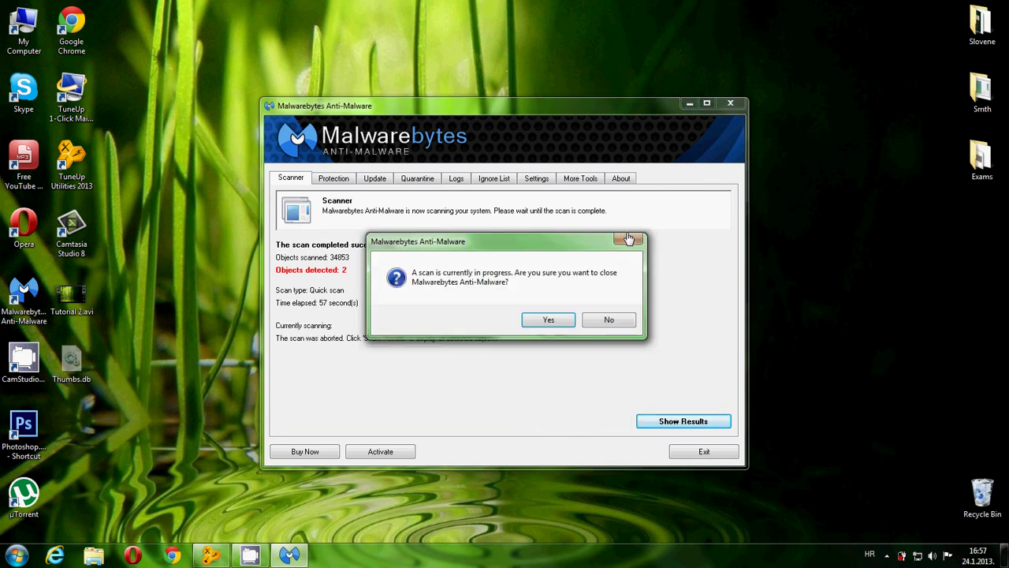
{"action": "left_click", "coordinate": [548, 320]}
Refresh the Windows desktop.
{"action": "right_click", "coordinate": [486, 162]}
{"action": "left_click", "coordinate": [512, 198]}
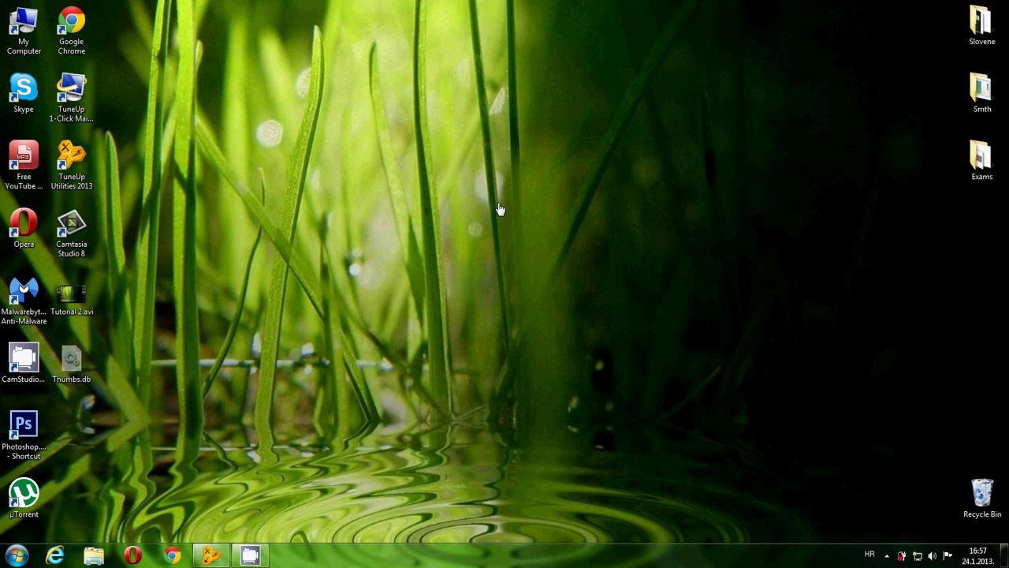
{"action": "right_click", "coordinate": [499, 211]}
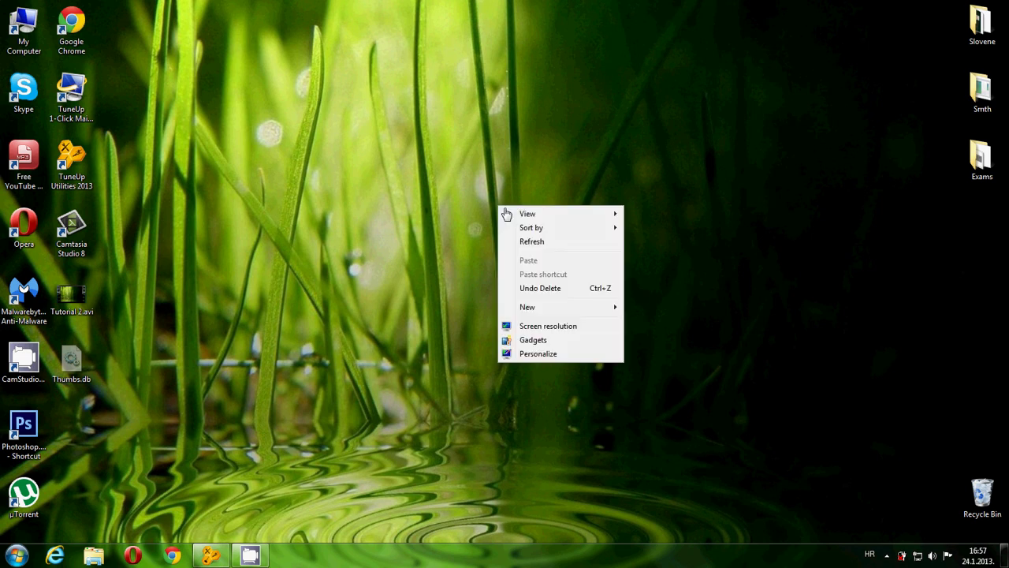
{"action": "left_click", "coordinate": [529, 242]}
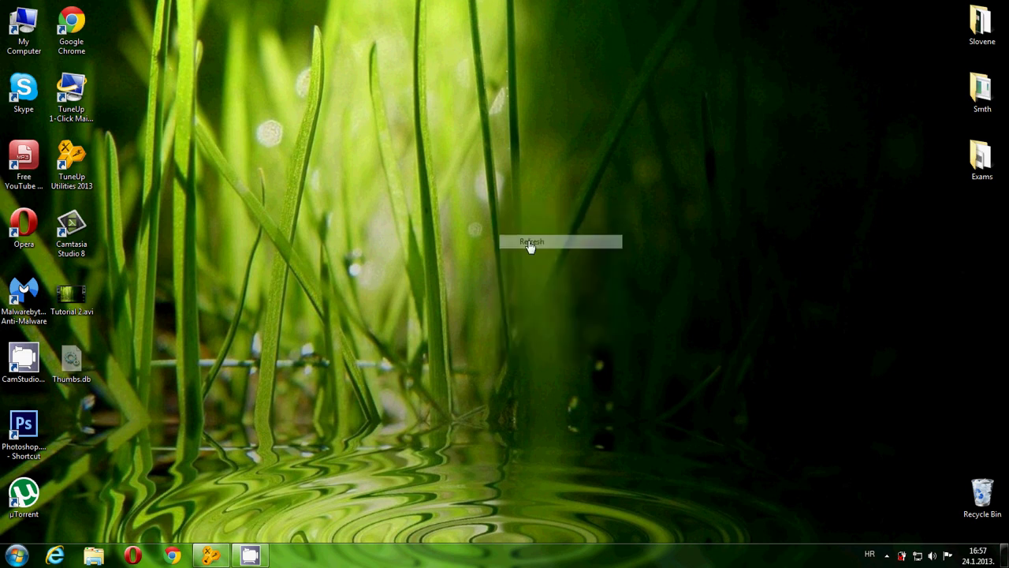
Start Windows Task Manager.
{"action": "right_click", "coordinate": [550, 556]}
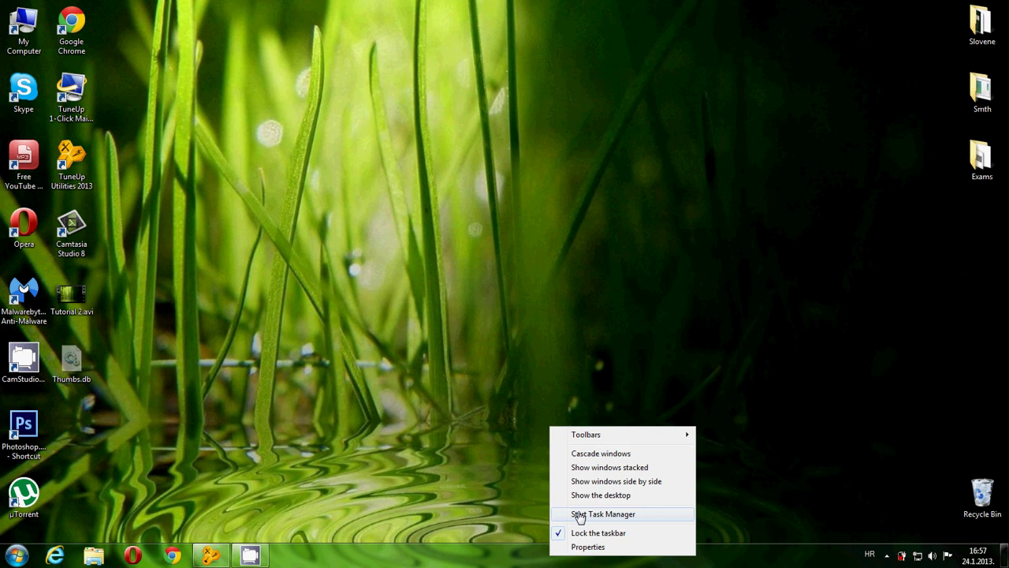
{"action": "right_click", "coordinate": [439, 328]}
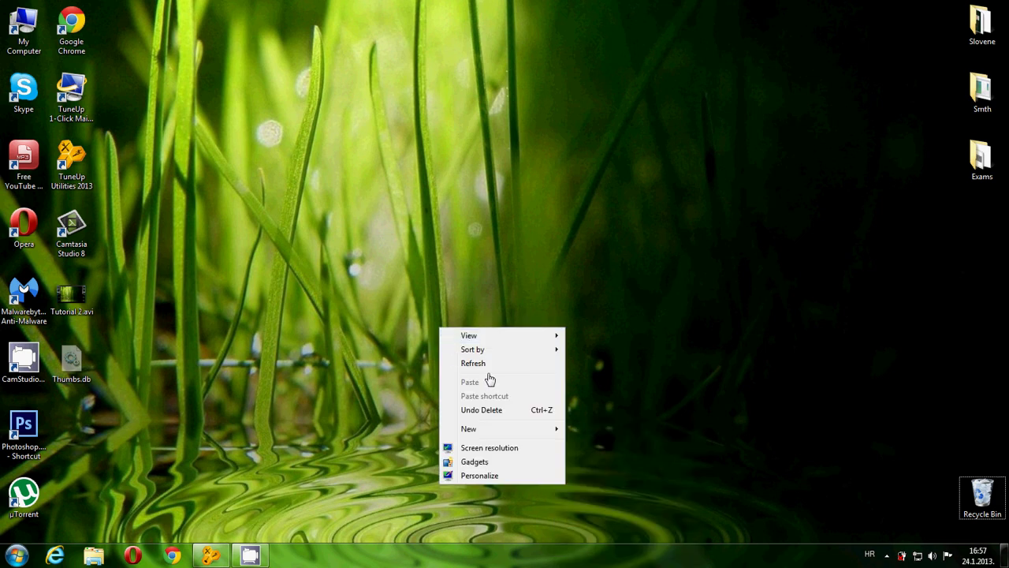
{"action": "right_click", "coordinate": [493, 551]}
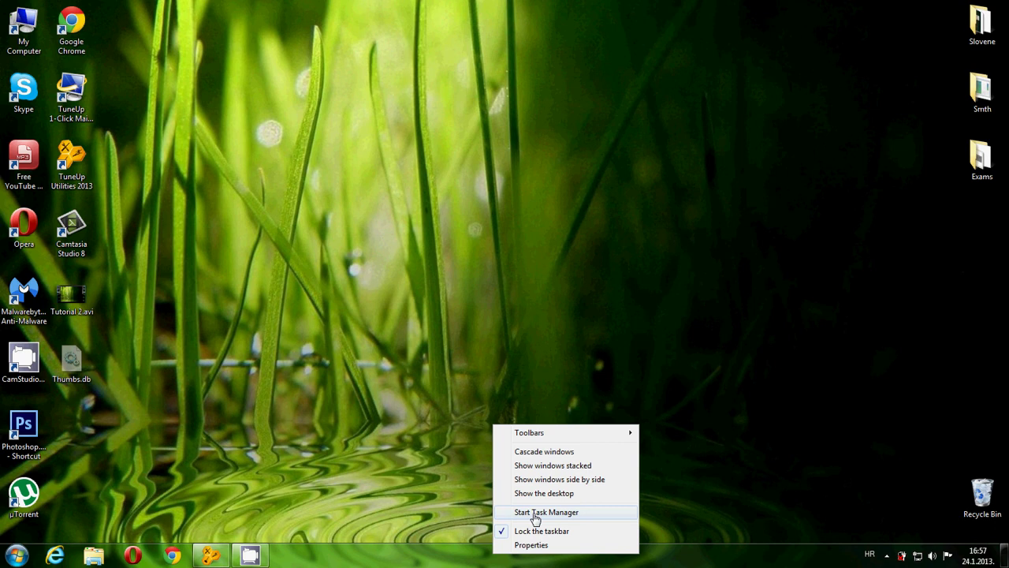
{"action": "left_click", "coordinate": [536, 512]}
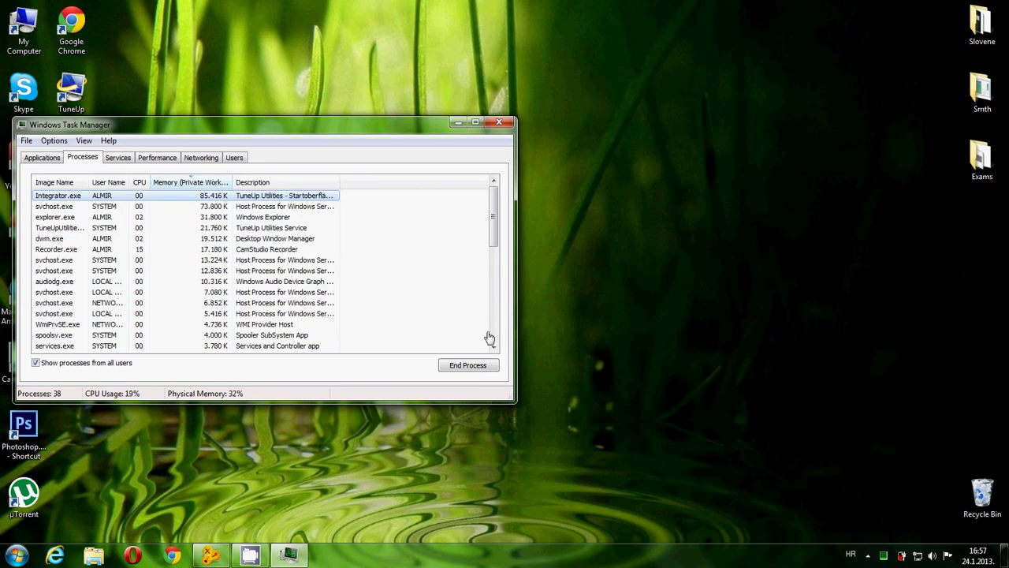
Set the priority of the TuneUp Utilities Service process to High and confirm the change.
{"action": "left_click", "coordinate": [115, 229]}
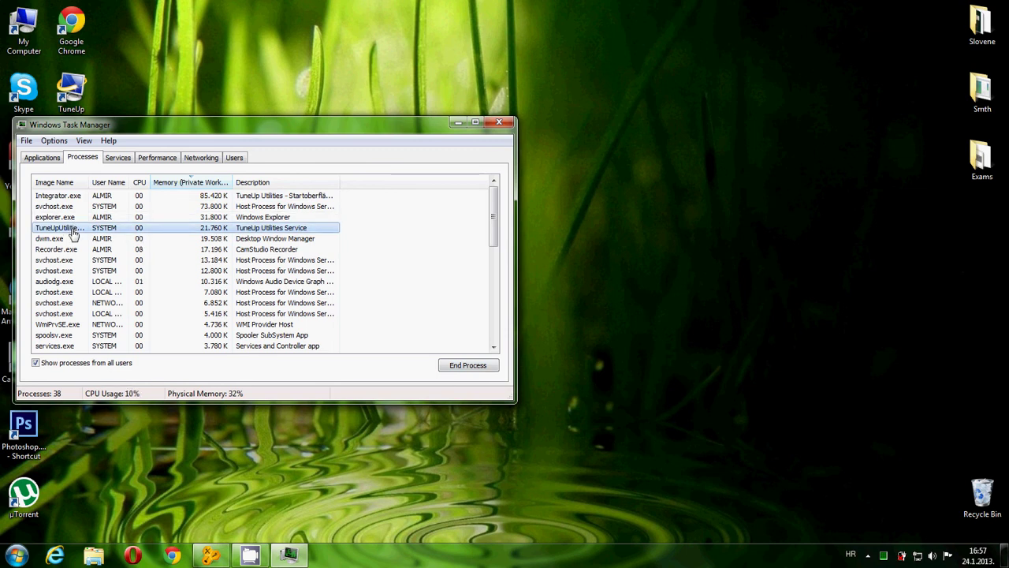
{"action": "right_click", "coordinate": [72, 234]}
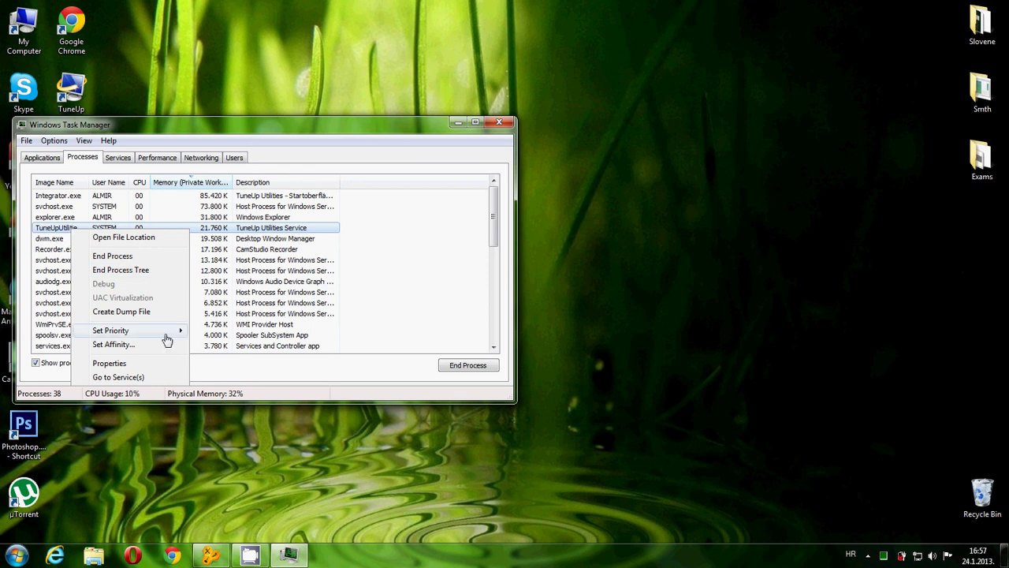
{"action": "mouse_move", "coordinate": [166, 337]}
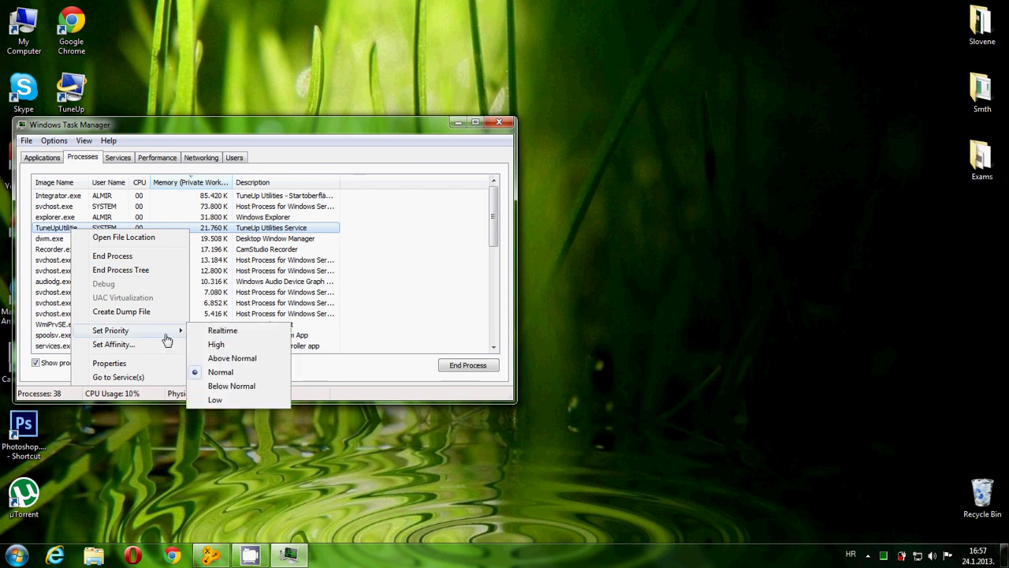
{"action": "left_click", "coordinate": [223, 347]}
{"action": "left_click", "coordinate": [519, 294]}
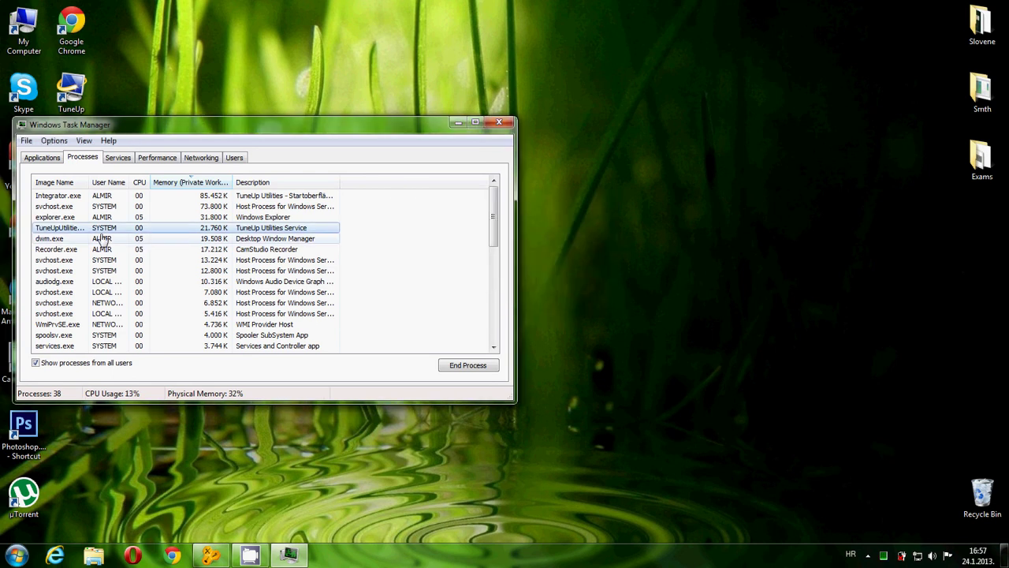
Set the priority of the TuneUp Utilities Service process to Realtime and confirm the change.
{"action": "right_click", "coordinate": [97, 228]}
{"action": "mouse_move", "coordinate": [180, 328]}
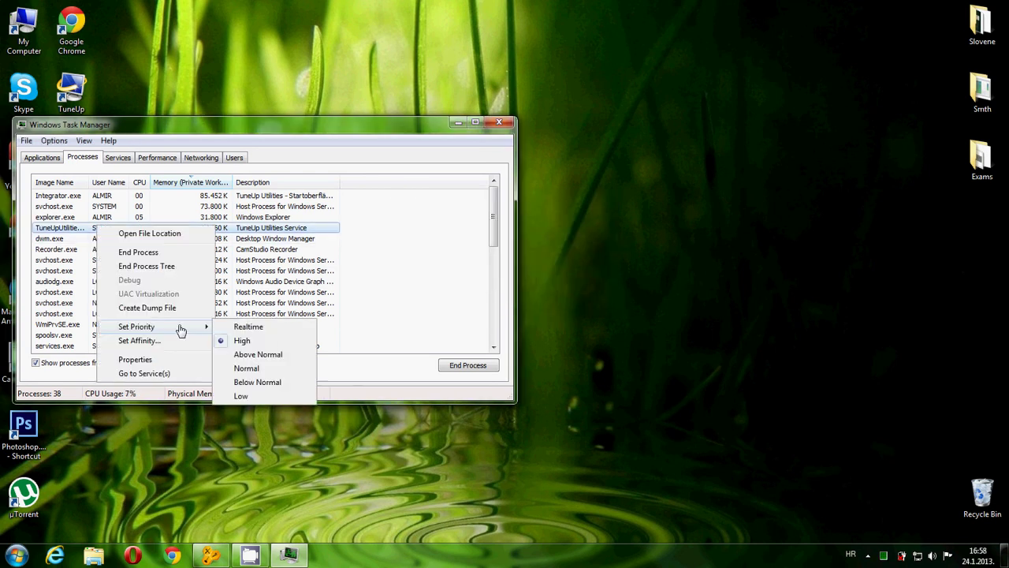
{"action": "left_click", "coordinate": [249, 327]}
{"action": "left_click", "coordinate": [521, 294]}
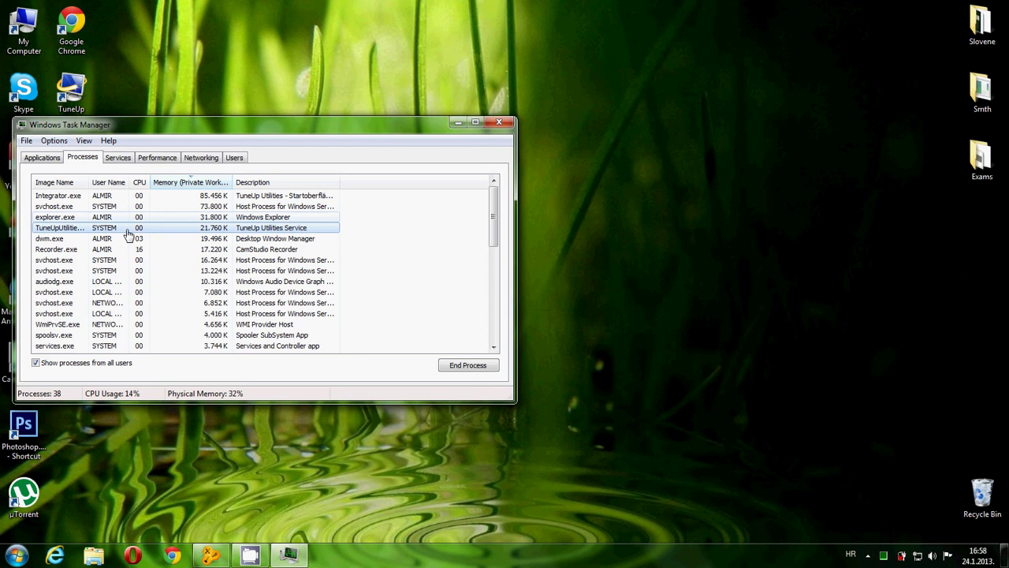
Check the priority setting of the TuneUp Utilities Service process and close Task Manager.
{"action": "right_click", "coordinate": [123, 232]}
{"action": "mouse_move", "coordinate": [197, 337]}
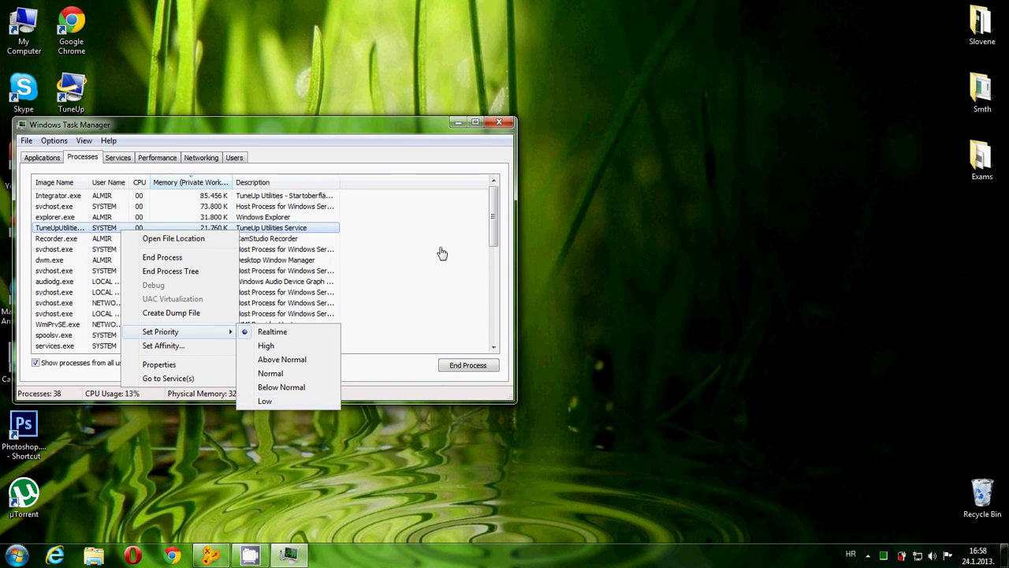
{"action": "left_click", "coordinate": [497, 125]}
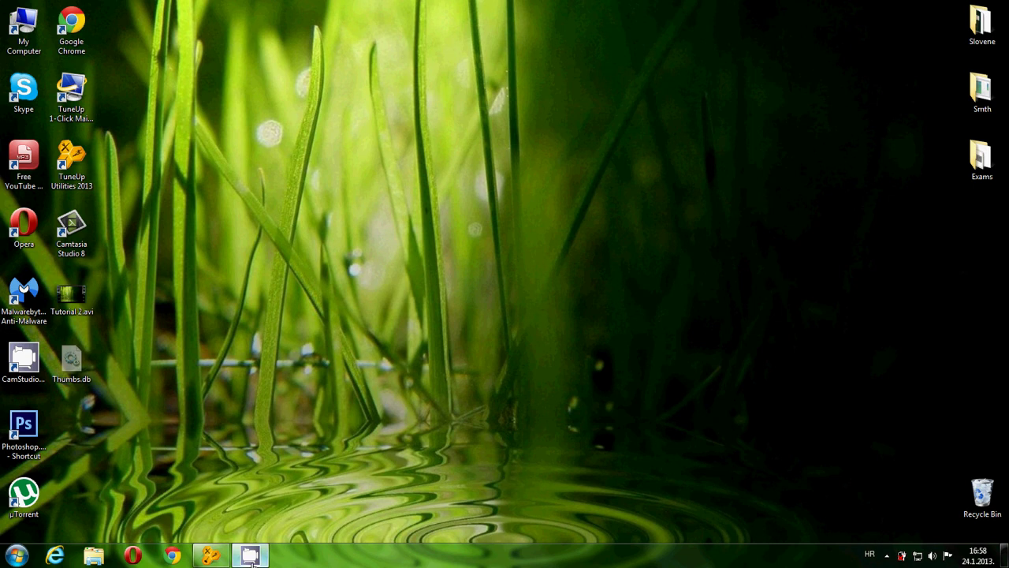
{"action": "left_click", "coordinate": [887, 555]}
{"action": "left_click", "coordinate": [881, 492]}
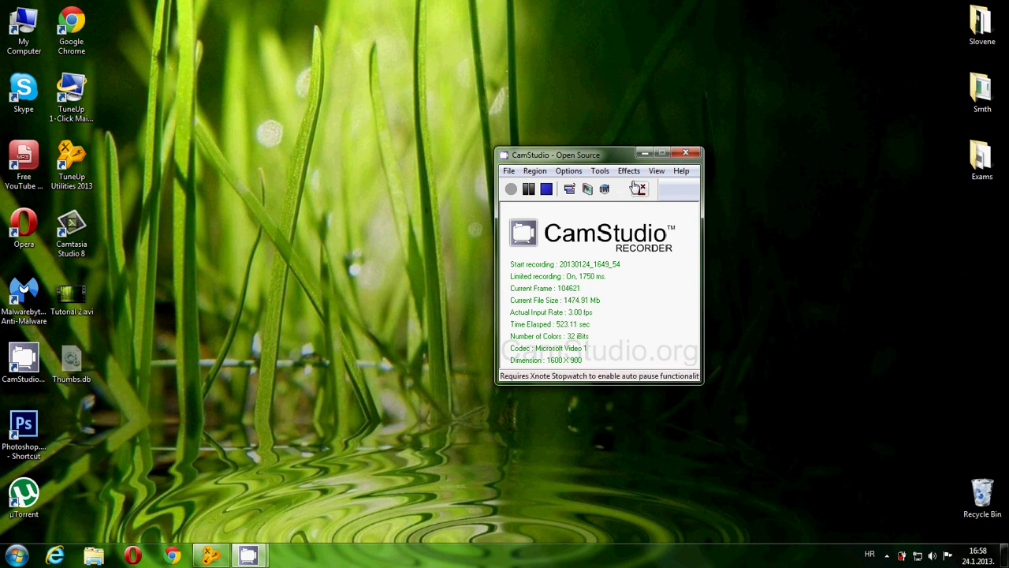
{"action": "left_click", "coordinate": [635, 191]}
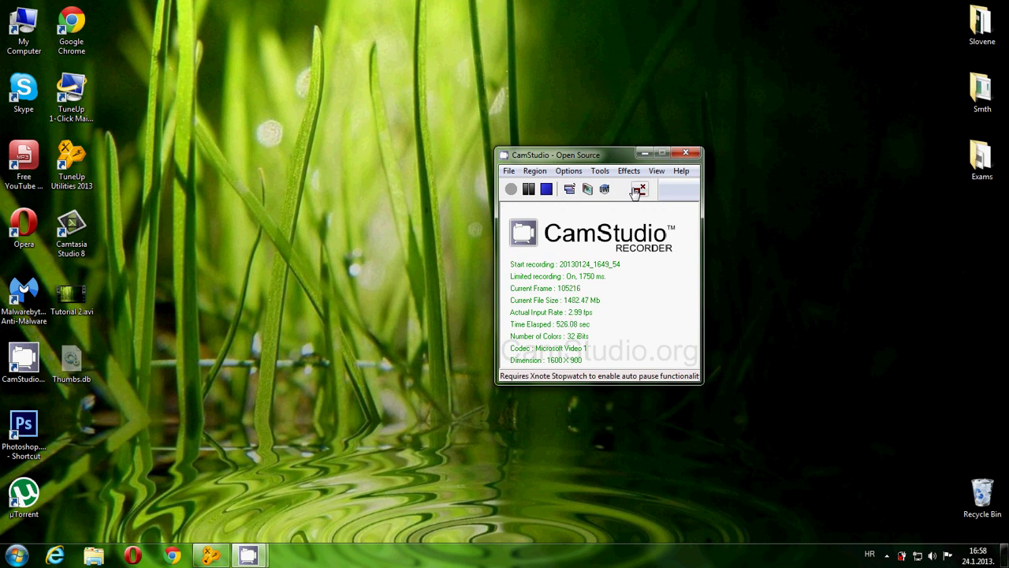